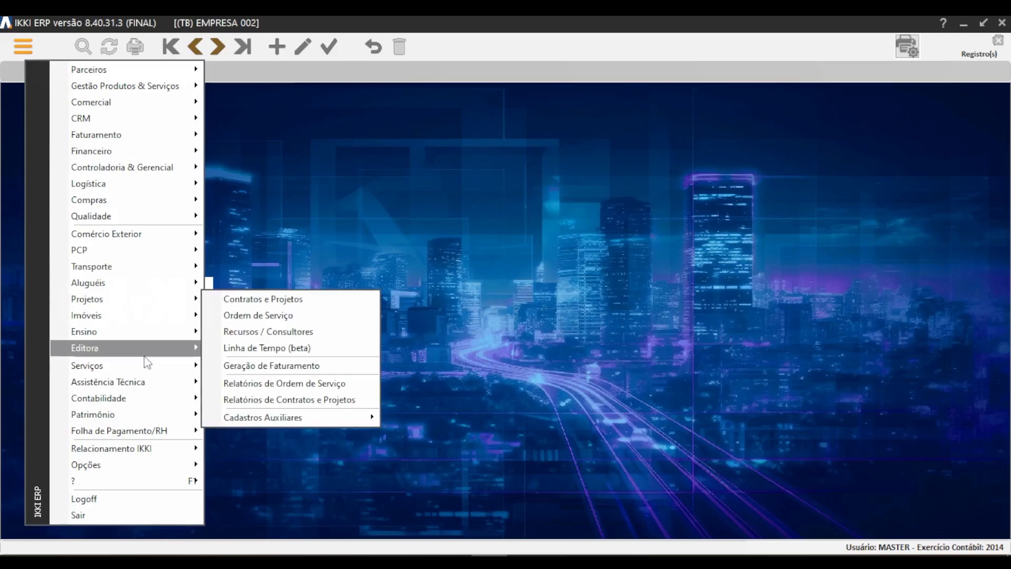
Open the rental Contratos screen and retrieve the contract records with an unfiltered search.
{"action": "mouse_move", "coordinate": [156, 291]}
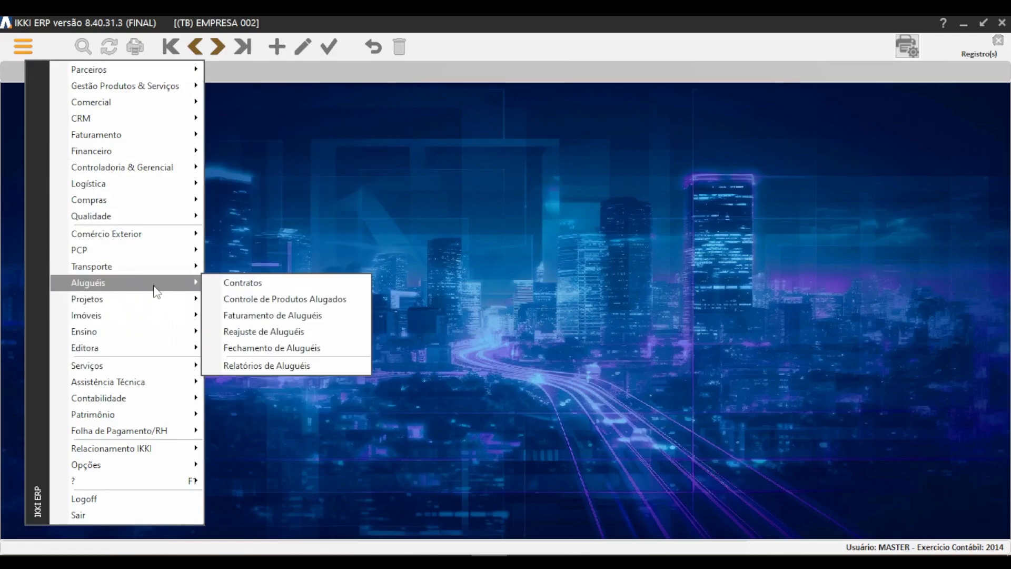
{"action": "left_click", "coordinate": [276, 284]}
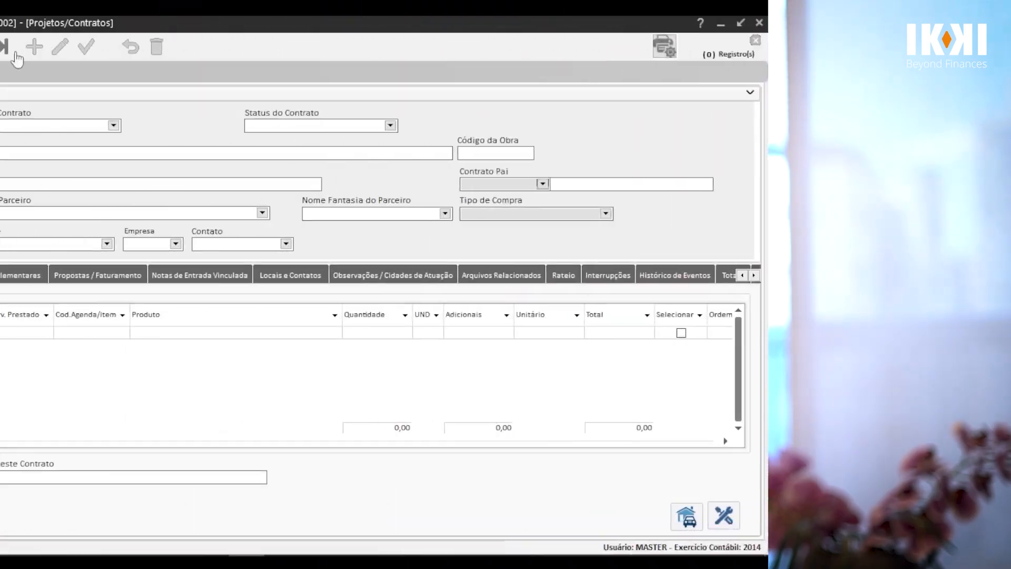
{"action": "left_click", "coordinate": [83, 46]}
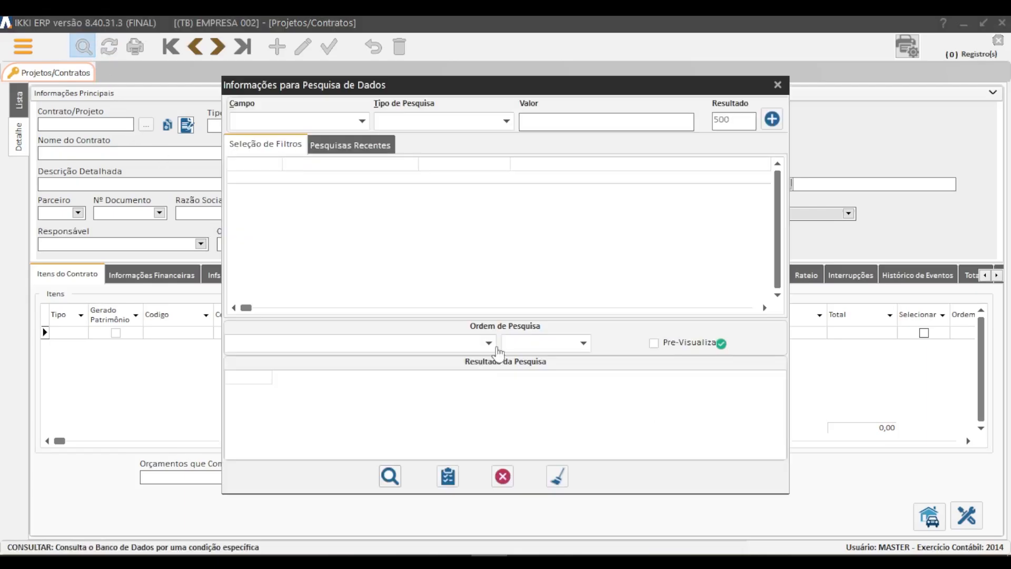
{"action": "left_click", "coordinate": [389, 476]}
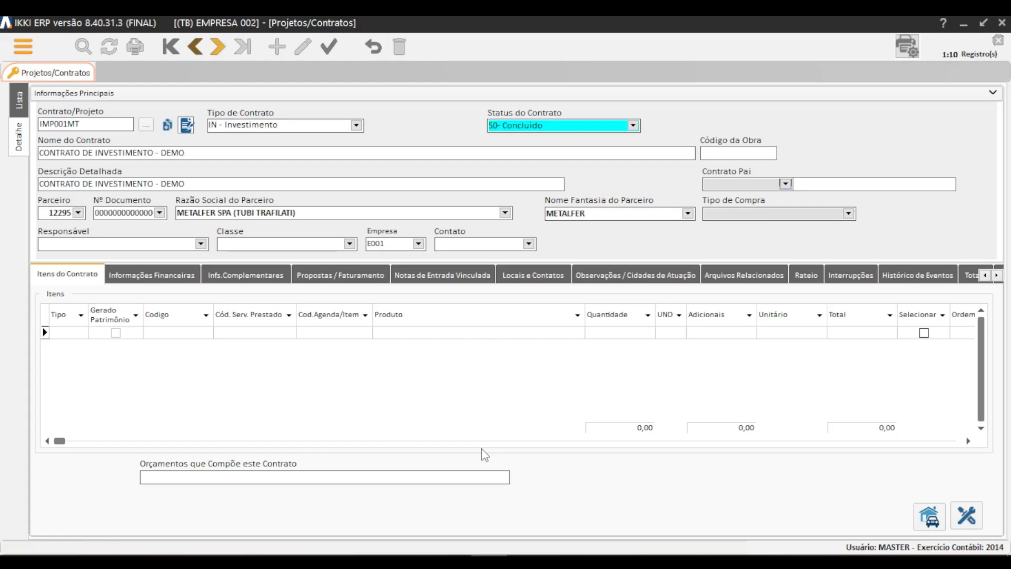
Browse the retrieved contracts to the active project contract containing HAMBURGUER DE LEGUMES VEGGY 400G.
{"action": "left_click", "coordinate": [217, 49]}
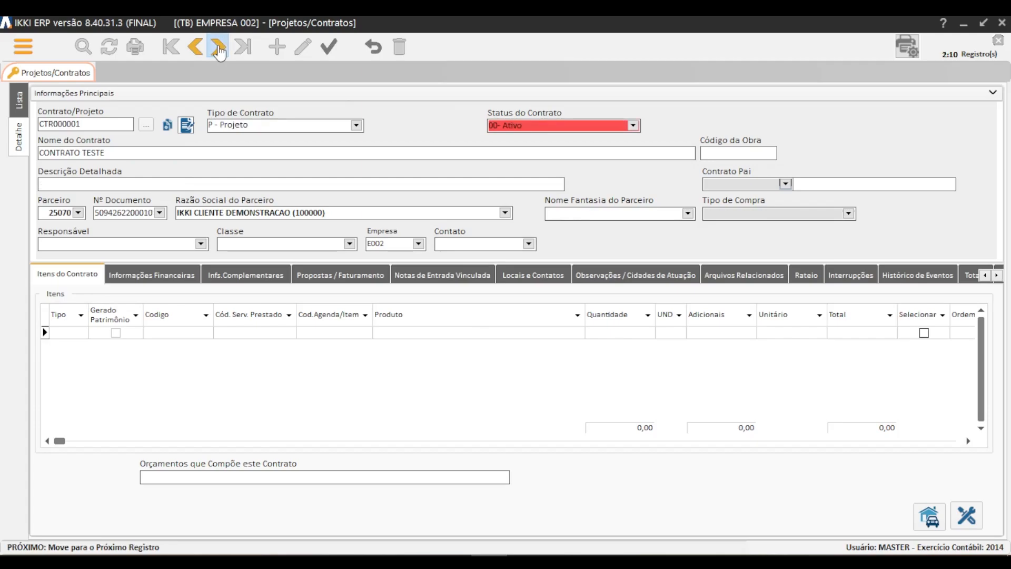
{"action": "left_click", "coordinate": [217, 49]}
{"action": "left_click", "coordinate": [217, 49]}
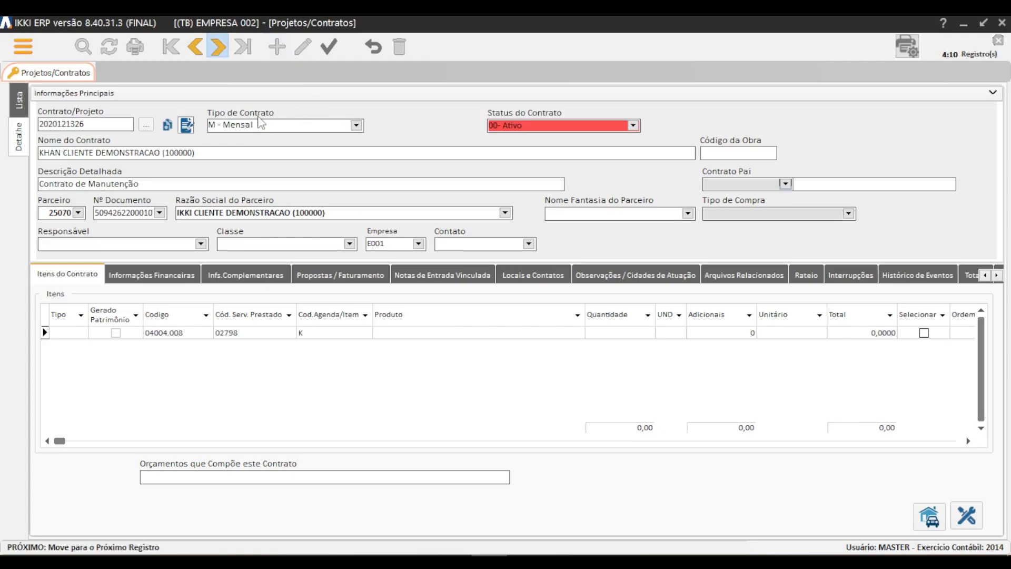
{"action": "left_click", "coordinate": [218, 48]}
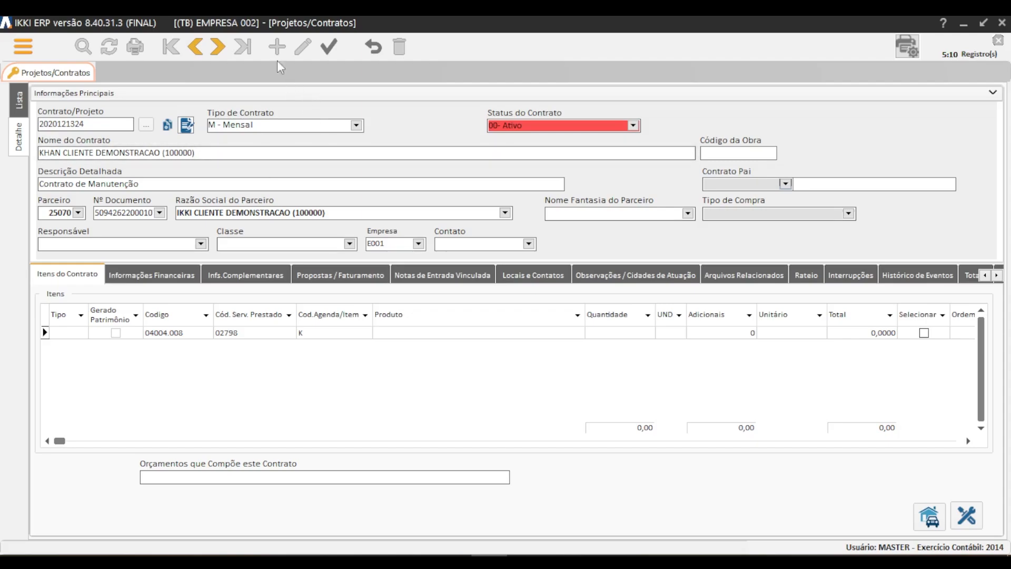
{"action": "left_click", "coordinate": [216, 48]}
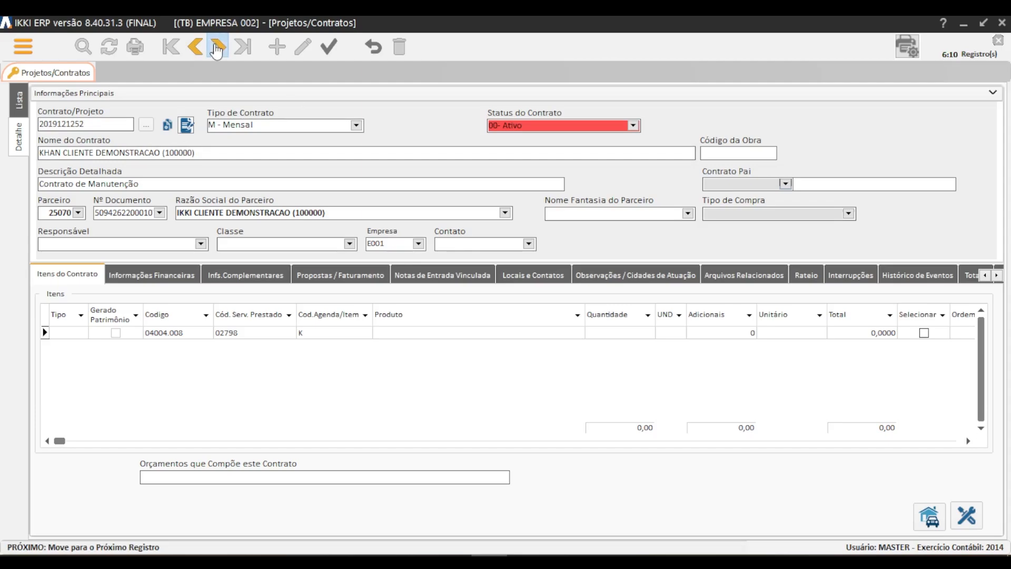
{"action": "left_click", "coordinate": [216, 48]}
{"action": "left_click", "coordinate": [216, 49]}
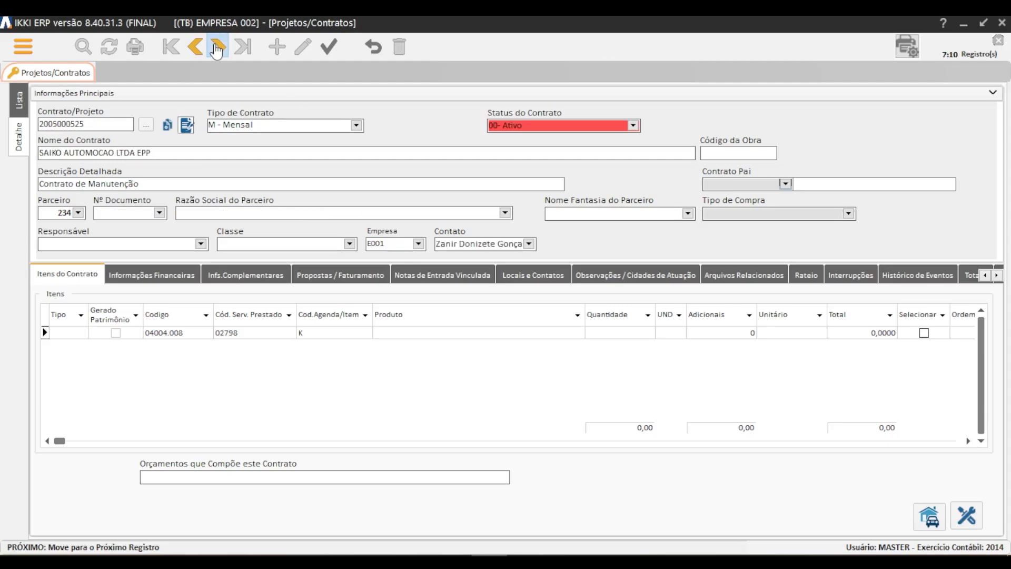
{"action": "left_click", "coordinate": [216, 48]}
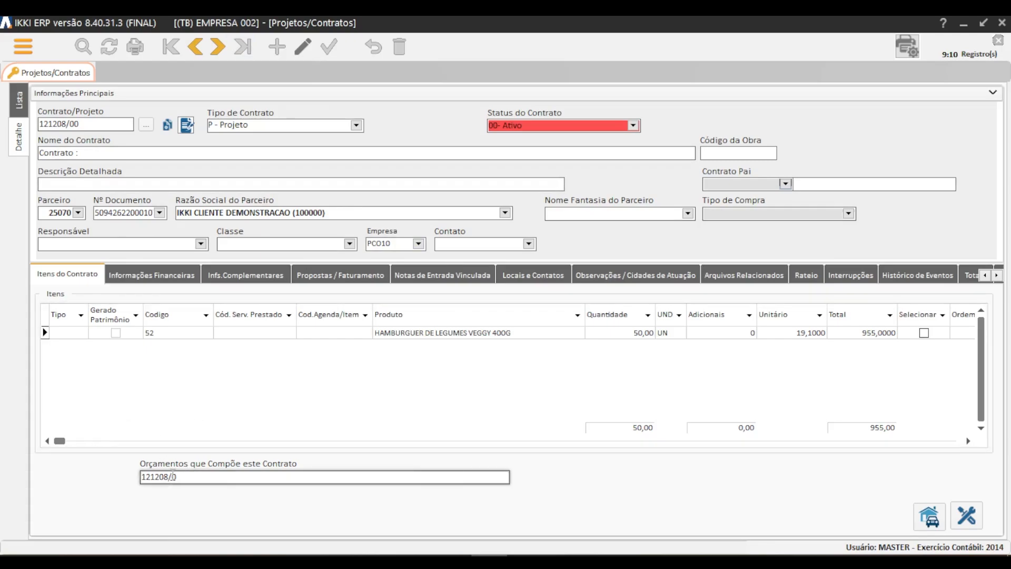
Look up the quote that makes up this contract in Propostas e Orçamentos by its quote number.
{"action": "left_click_drag", "start_coordinate": [171, 477], "coordinate": [140, 477]}
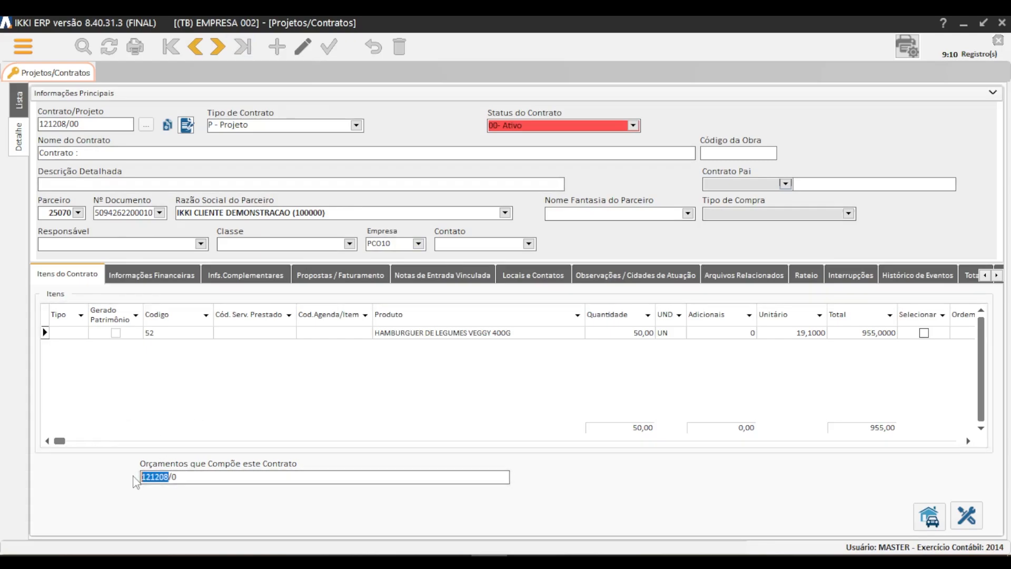
{"action": "left_click", "coordinate": [22, 46]}
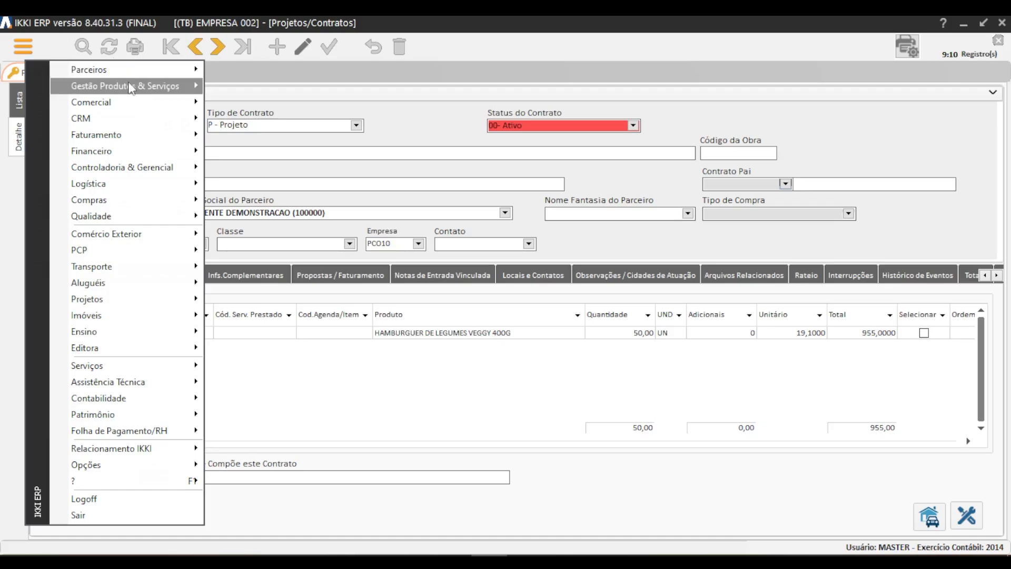
{"action": "mouse_move", "coordinate": [128, 102]}
{"action": "left_click", "coordinate": [270, 100]}
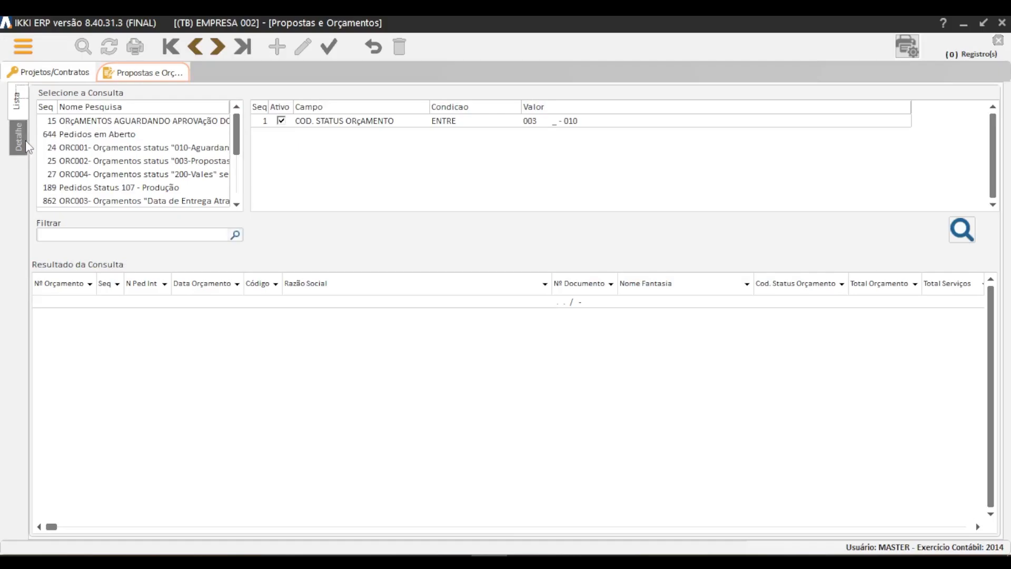
{"action": "left_click", "coordinate": [26, 143]}
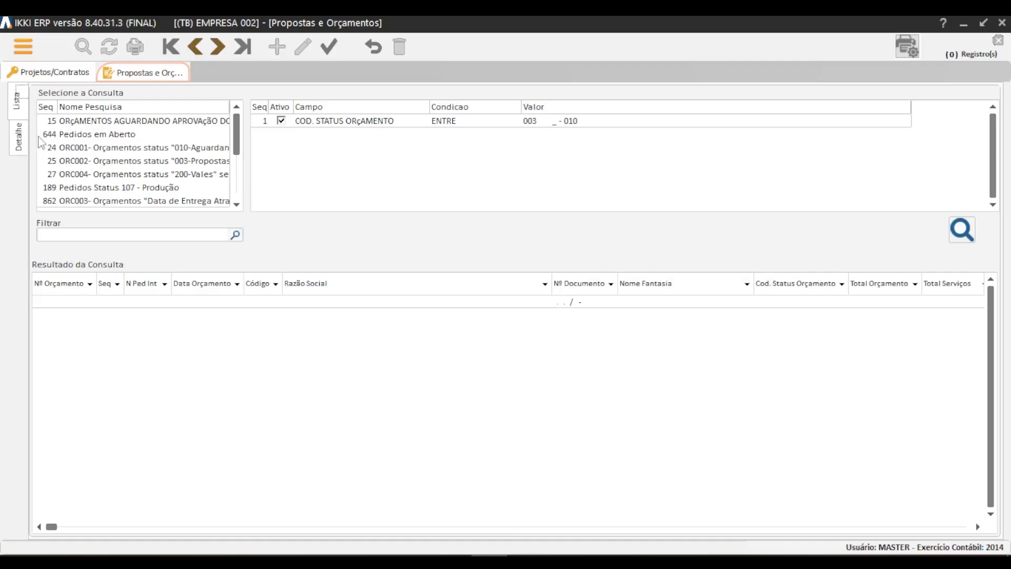
{"action": "double_click", "coordinate": [77, 127]}
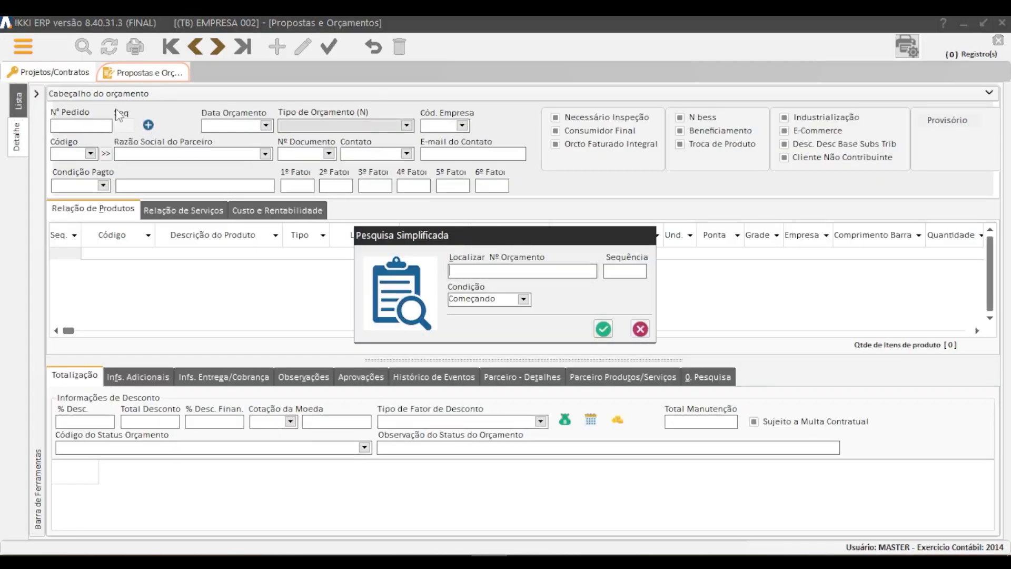
{"action": "type", "text": "12345"}
{"action": "left_click", "coordinate": [604, 330]}
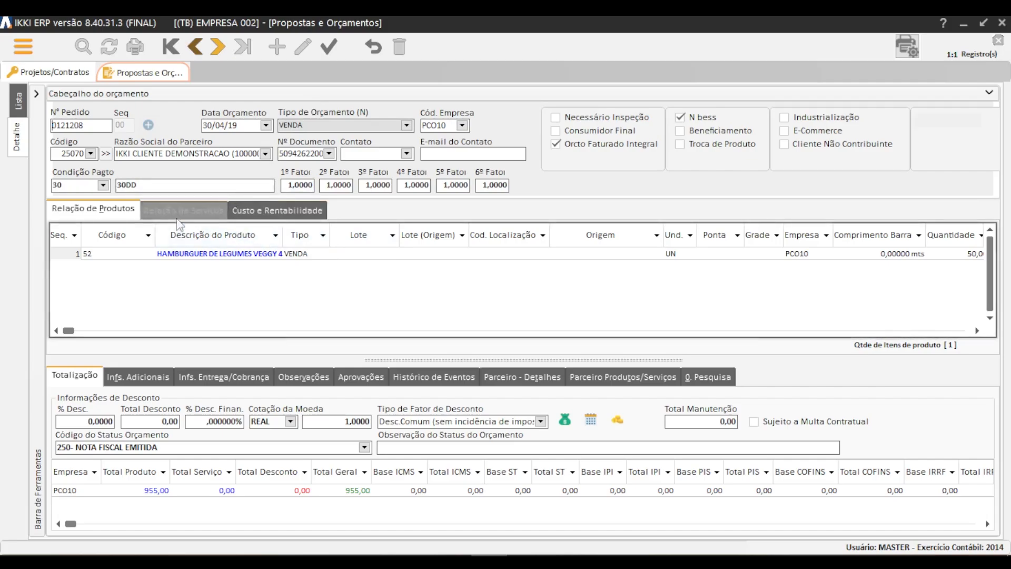
Review the quote's product and service lists, its approvals, and the Gerar Contrato option.
{"action": "left_click", "coordinate": [194, 270]}
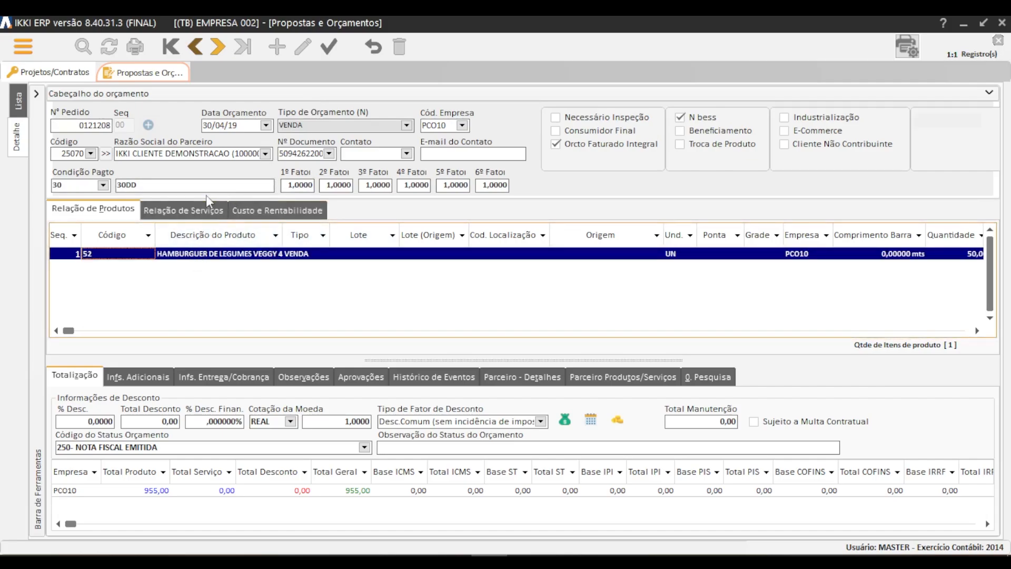
{"action": "left_click", "coordinate": [202, 214]}
{"action": "left_click", "coordinate": [111, 212]}
{"action": "left_click", "coordinate": [361, 377]}
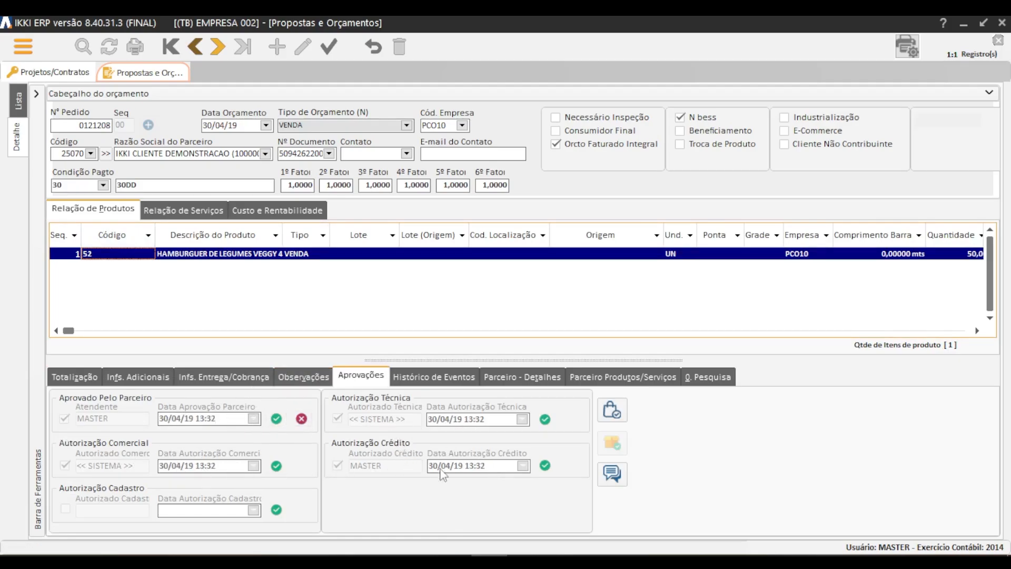
{"action": "left_click", "coordinate": [36, 94]}
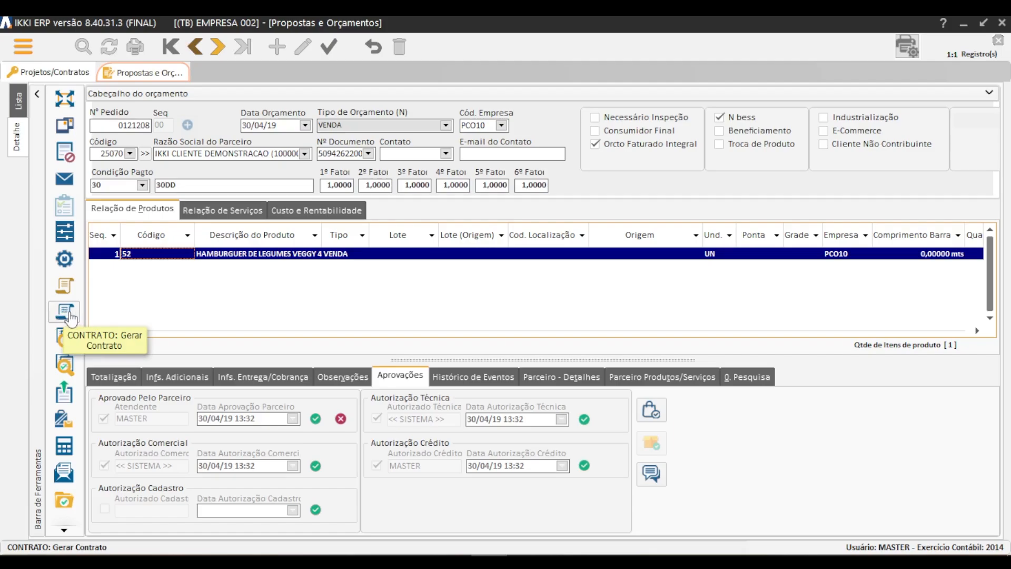
Return to the open contract and set its Tipo de Contrato to M - Mensal.
{"action": "left_click", "coordinate": [77, 75]}
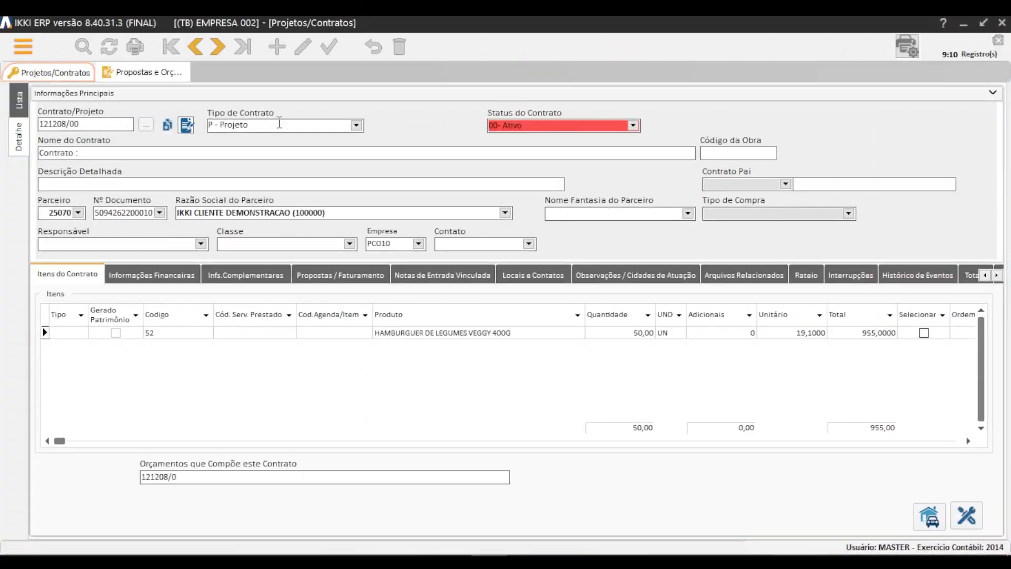
{"action": "left_click", "coordinate": [357, 125]}
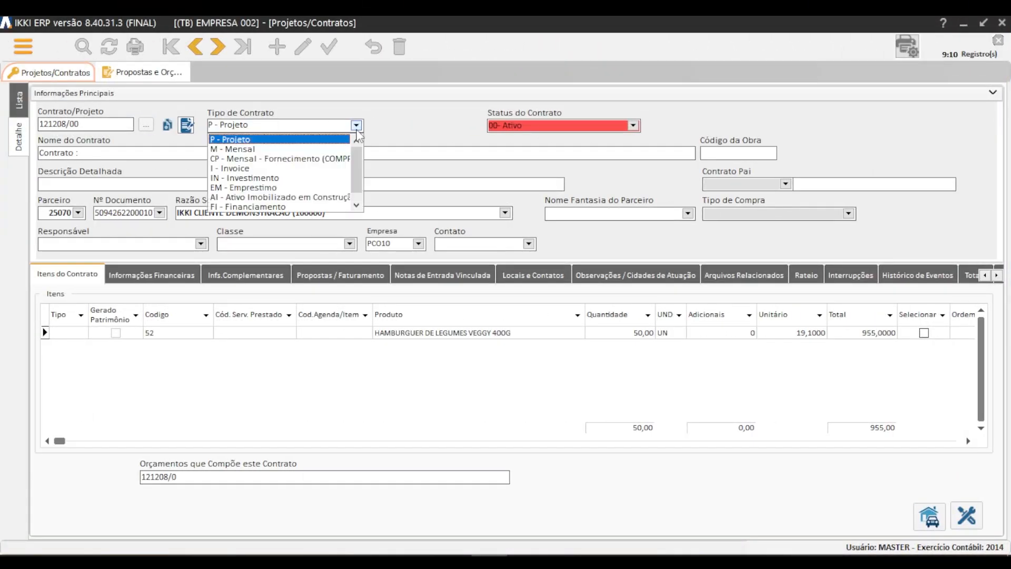
{"action": "left_click", "coordinate": [275, 149]}
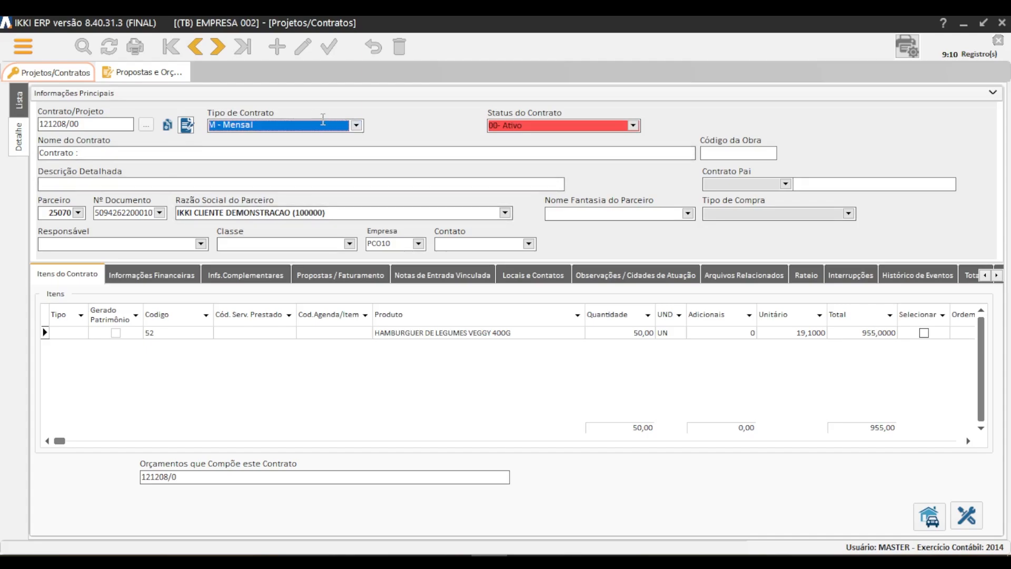
{"action": "left_click", "coordinate": [357, 125]}
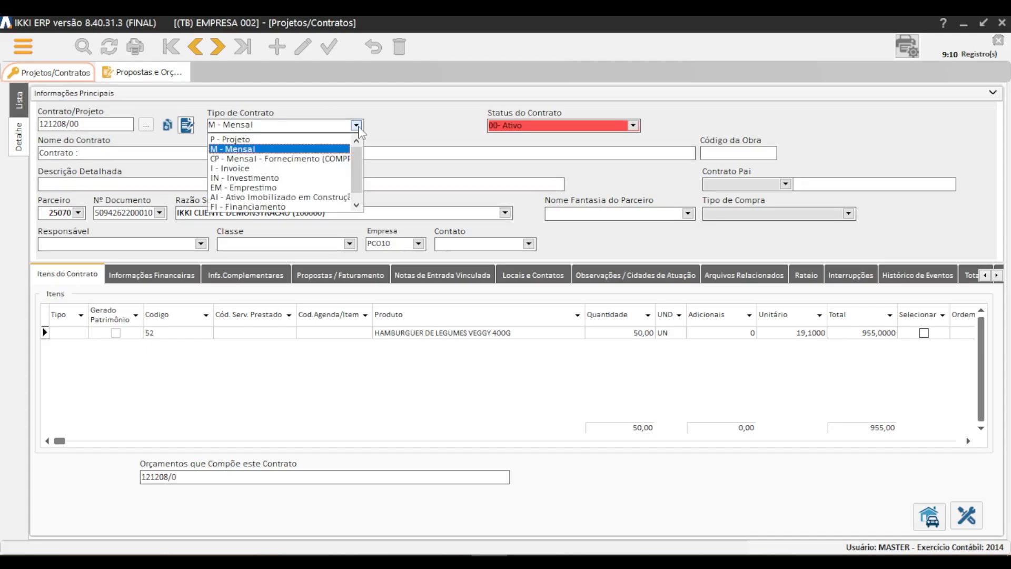
{"action": "left_click", "coordinate": [271, 140]}
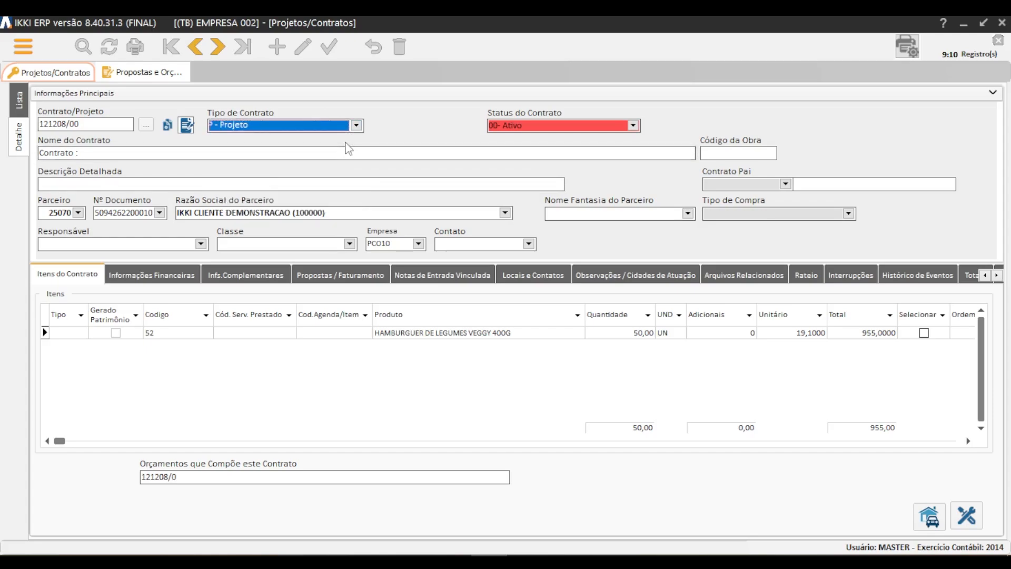
{"action": "left_click", "coordinate": [357, 125]}
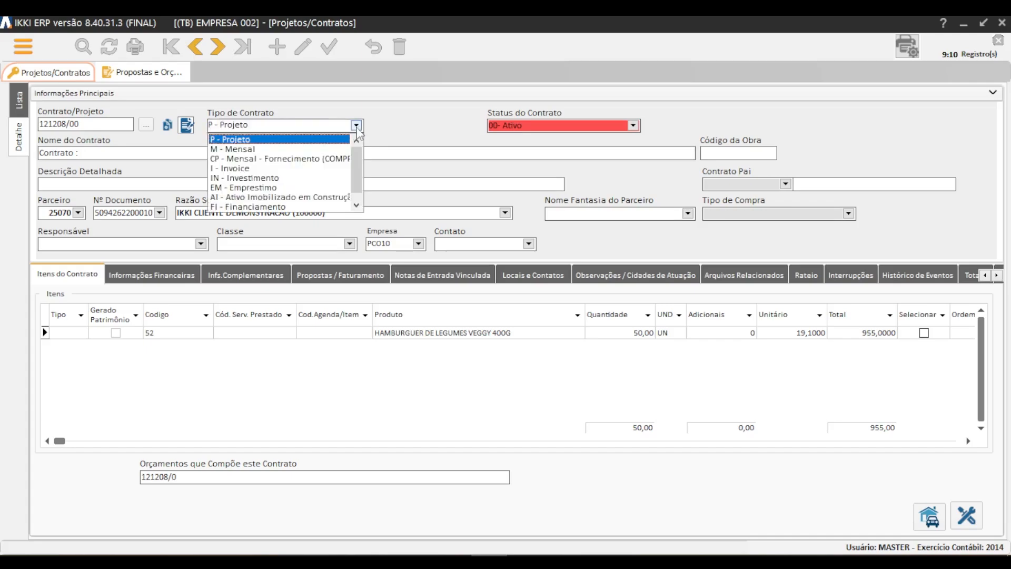
{"action": "left_click", "coordinate": [240, 150]}
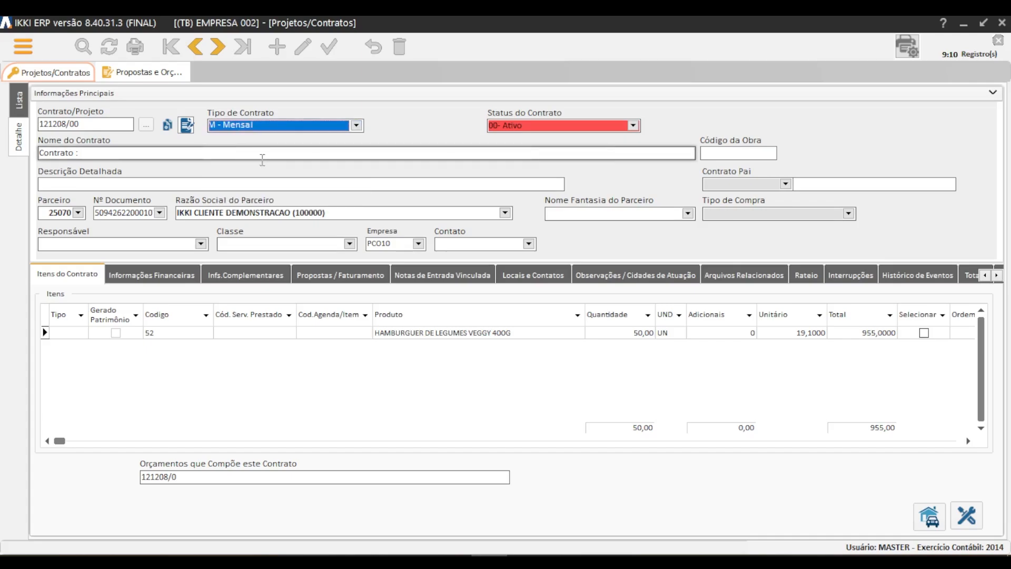
Name the contract "CONTRATO DE LOCAÇÃO DE MAQUINA/EQUIPAMENTO".
{"action": "key", "text": "Tab"}
{"action": "type", "text": "CONTRATO DE LOC"}
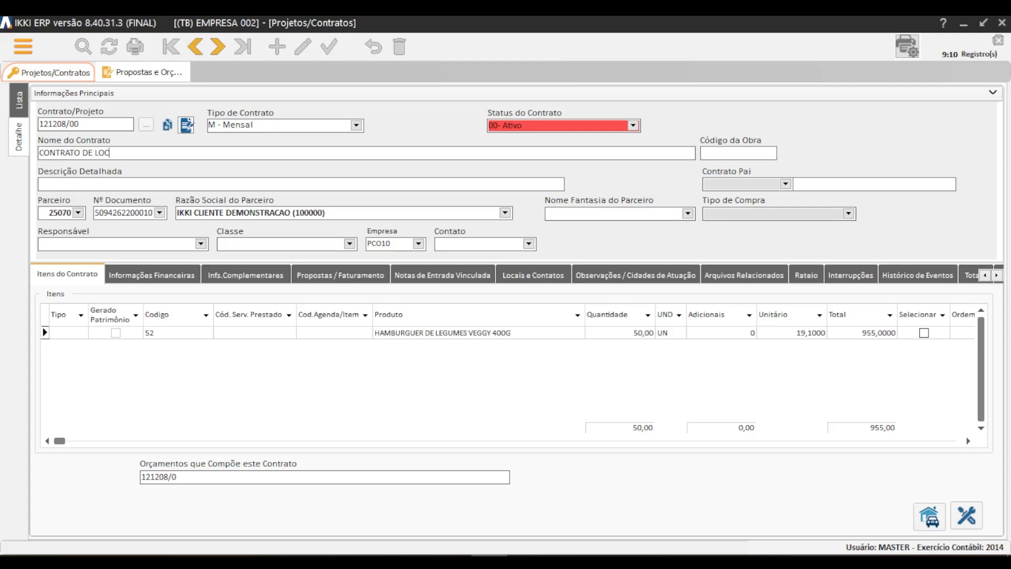
{"action": "type", "text": "AÇÃO"}
{"action": "type", "text": " DE BEM "}
{"action": "type", "text": "AMENTO"}
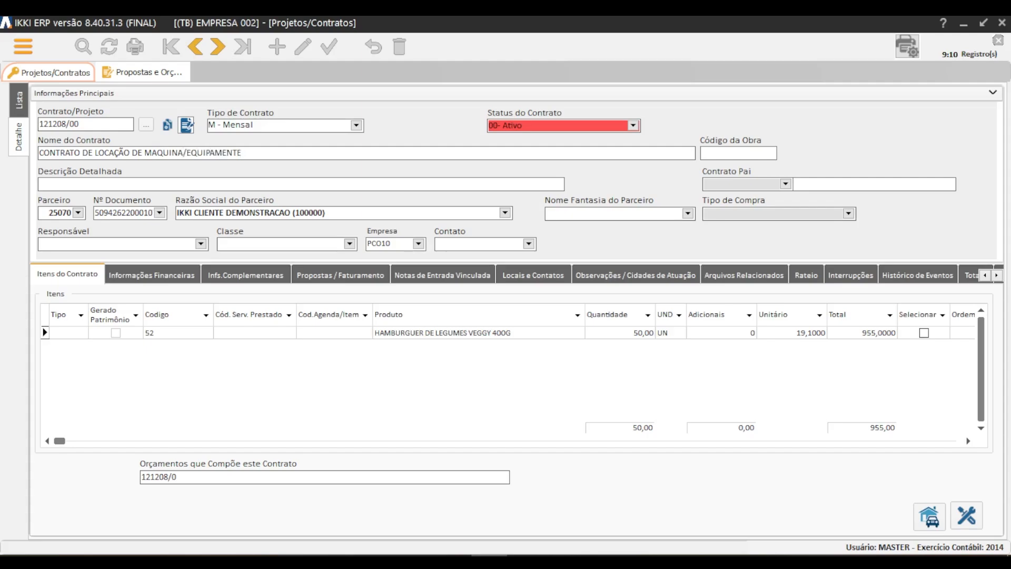
Enter the detailed description "CONTRATO DE LOCAÇÃO SEM DATA TERMINO PARA FIM - LOCAÇÃO MAQUINA".
{"action": "left_click", "coordinate": [139, 186]}
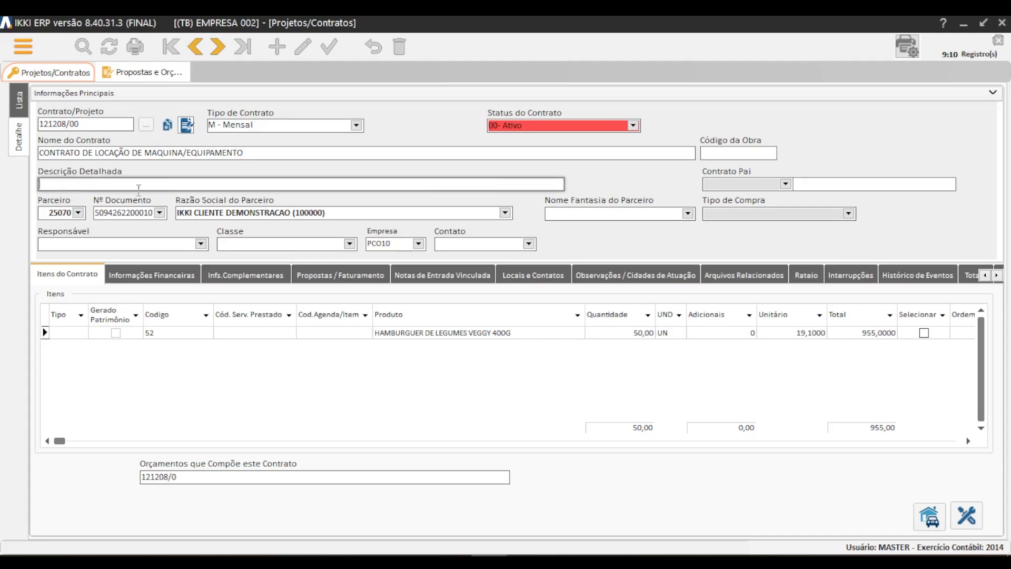
{"action": "type", "text": "CONTRATO DE LOCAÇÃO SEM DATA"}
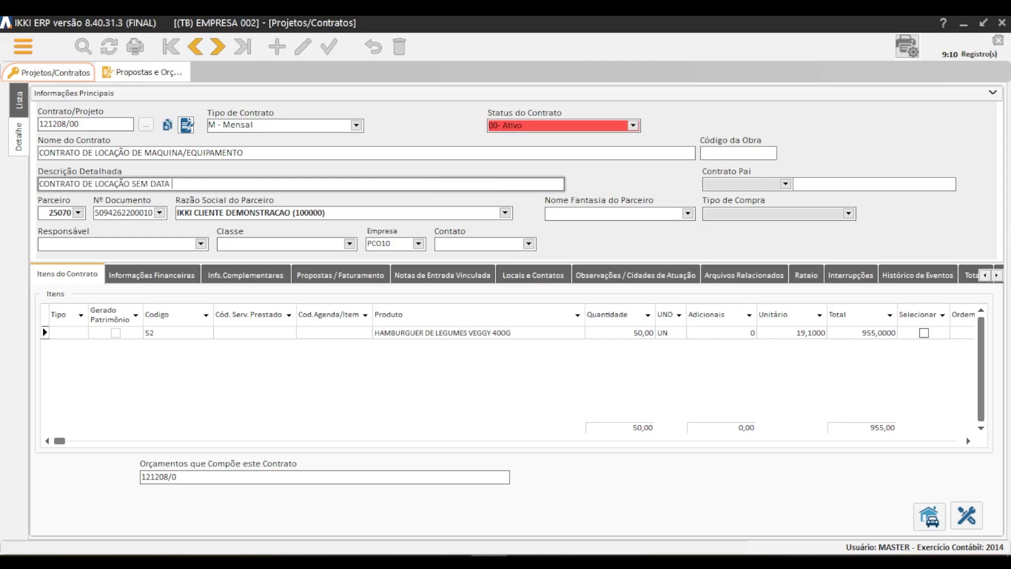
{"action": "type", "text": "TERMINO PARA FIM - LOCAÇÃO MAQUINA"}
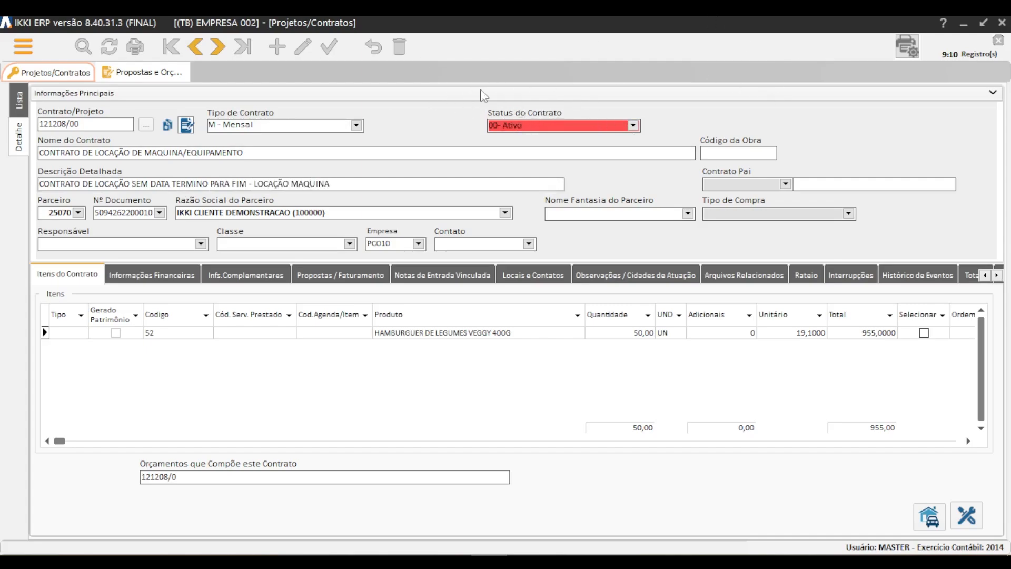
Select 00- Ativo as the contract's status and review the available status options.
{"action": "left_click", "coordinate": [633, 126]}
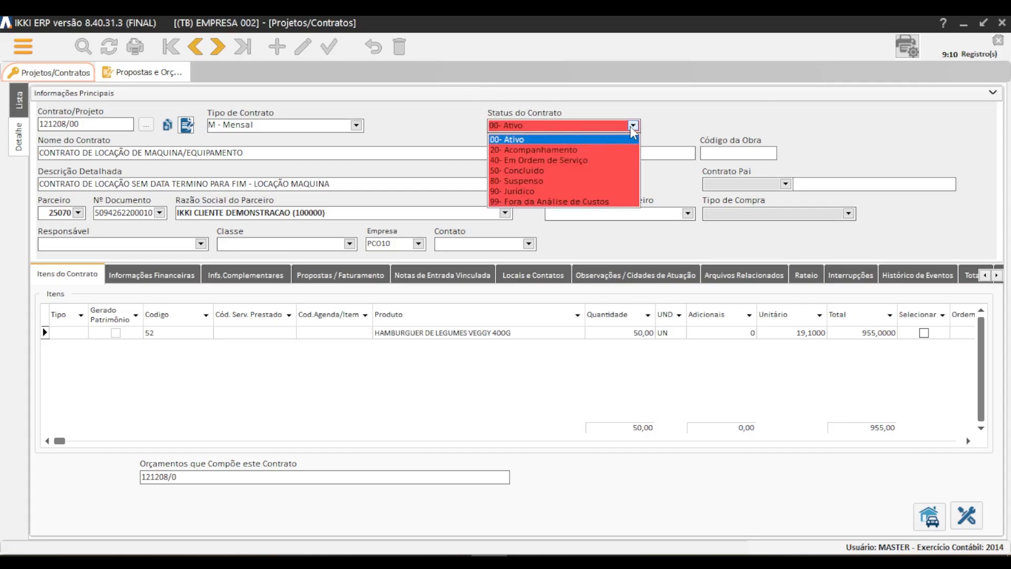
{"action": "left_click", "coordinate": [541, 140]}
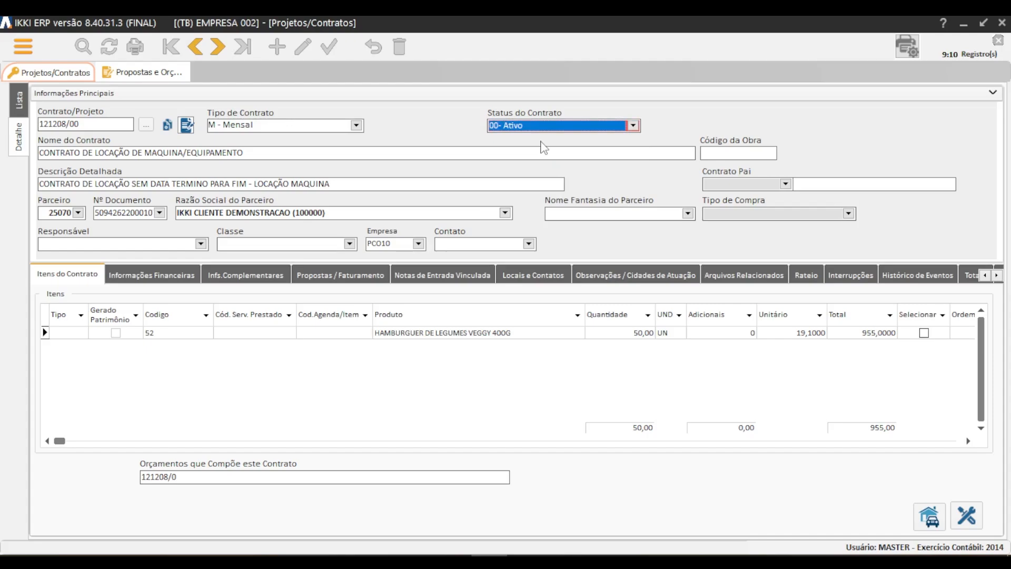
{"action": "left_click", "coordinate": [634, 126]}
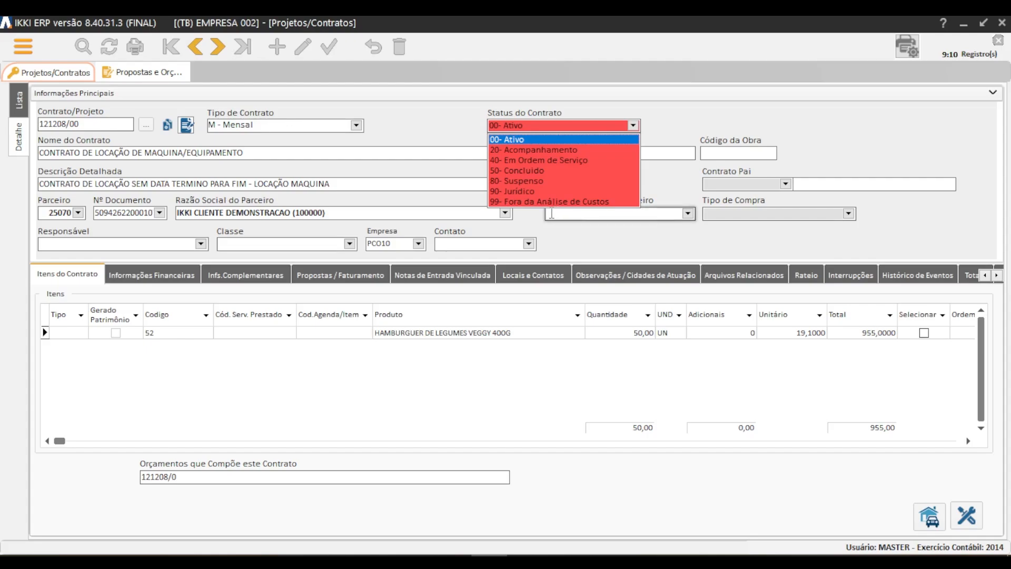
Review the contract's name, detailed description and partner in the main information.
{"action": "left_click", "coordinate": [446, 177]}
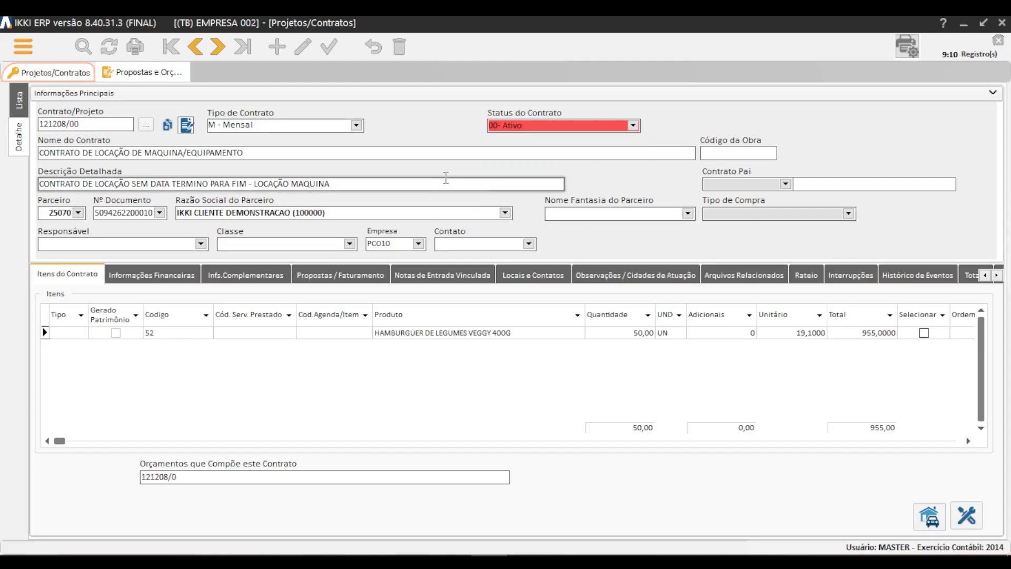
{"action": "left_click", "coordinate": [246, 153]}
{"action": "left_click_drag", "start_coordinate": [229, 153], "coordinate": [40, 156]}
{"action": "left_click", "coordinate": [356, 185]}
{"action": "left_click_drag", "start_coordinate": [357, 185], "coordinate": [45, 184]}
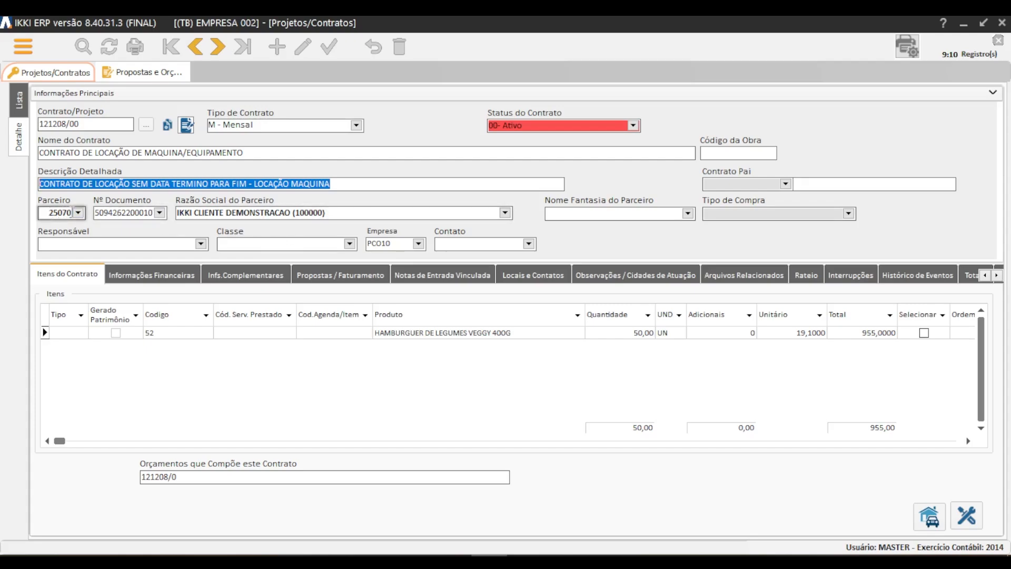
{"action": "left_click", "coordinate": [53, 212]}
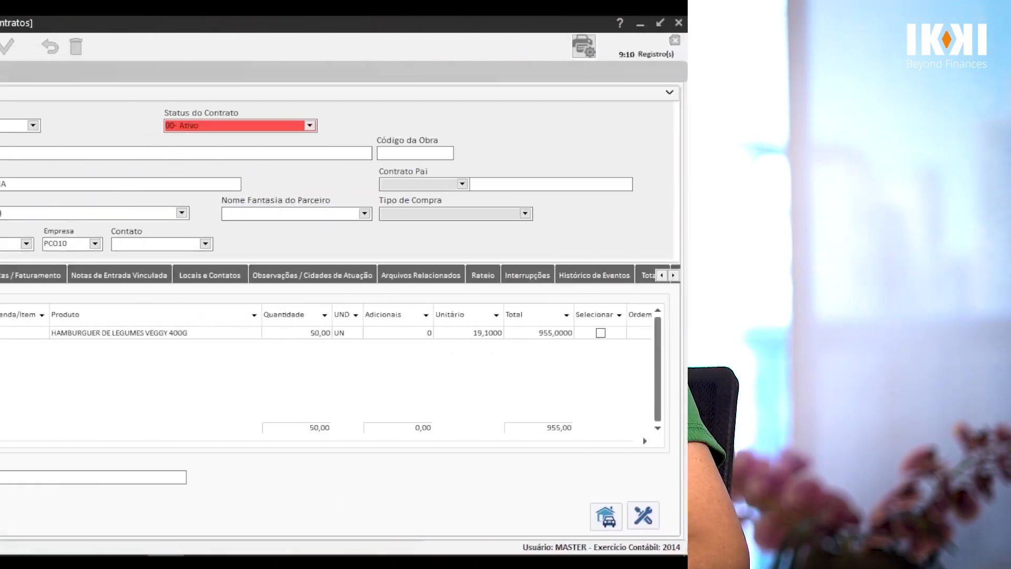
Choose the responsible employee for the contract in Responsável.
{"action": "left_click", "coordinate": [201, 244]}
{"action": "type", "text": "CARLA"}
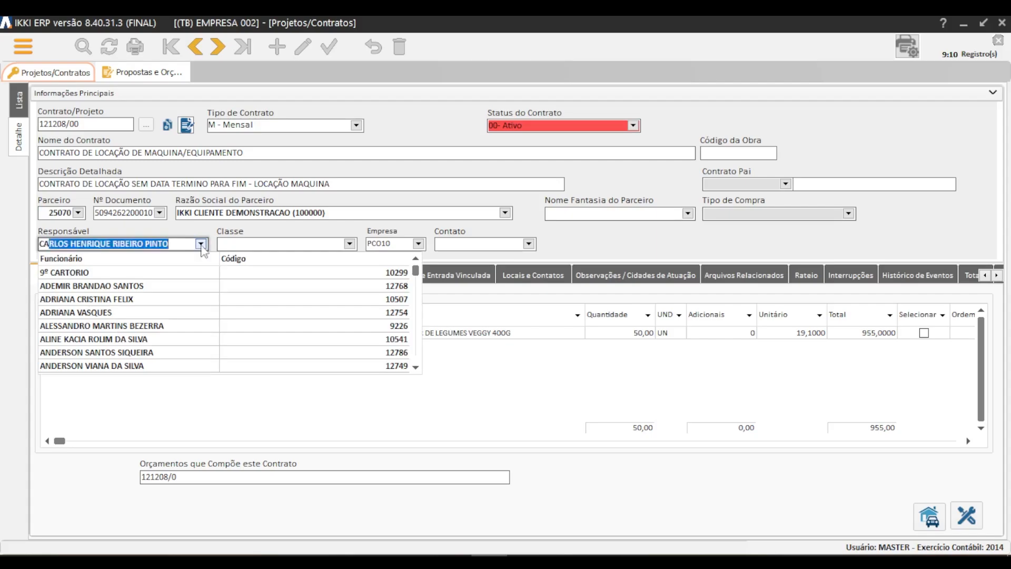
{"action": "left_click", "coordinate": [112, 327]}
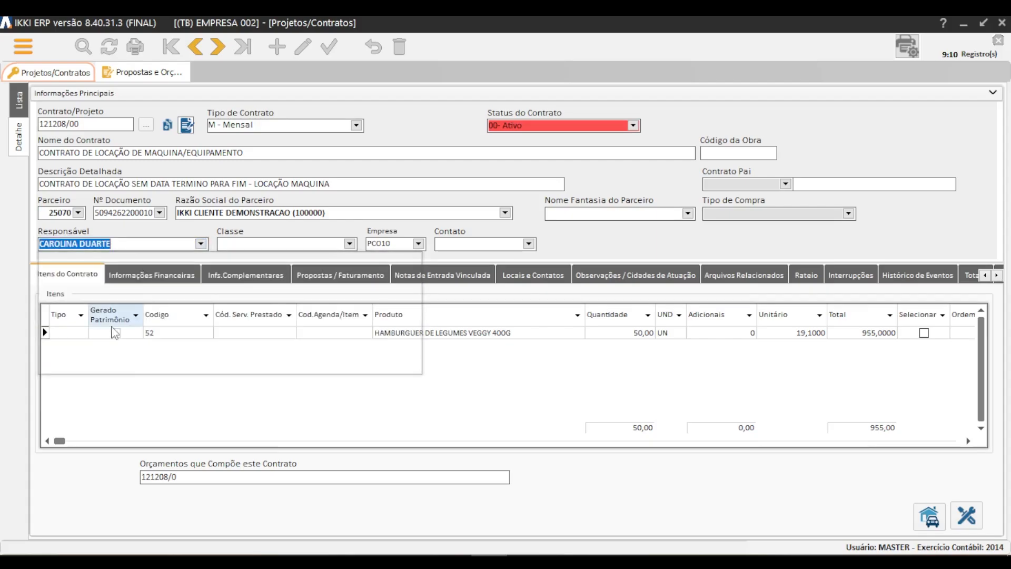
{"action": "key", "text": "Tab"}
Set the contract's Classe to PROJETOS and its Empresa to PCO10.
{"action": "left_click", "coordinate": [264, 243]}
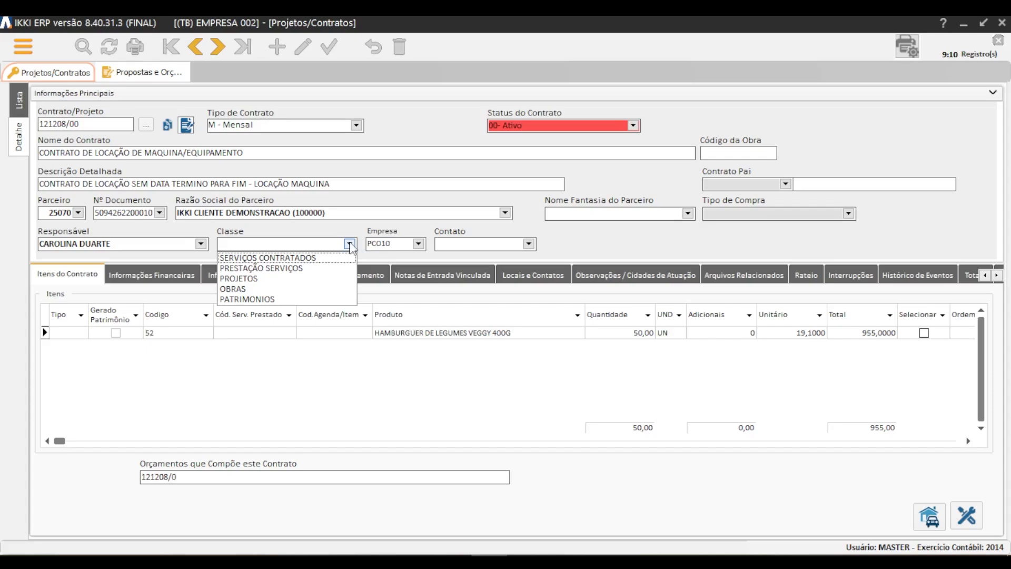
{"action": "left_click", "coordinate": [240, 278]}
{"action": "key", "text": "Tab"}
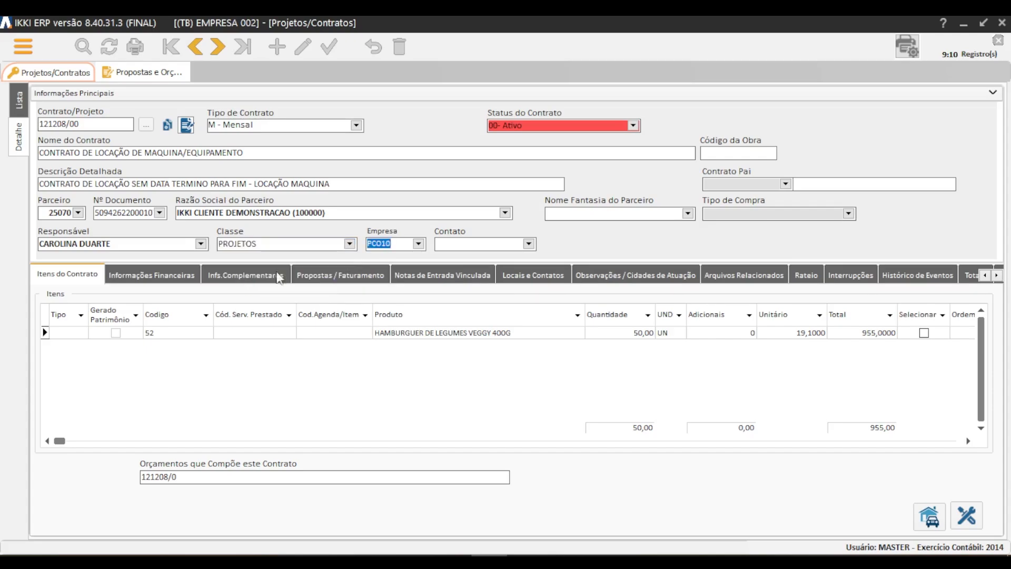
{"action": "left_click", "coordinate": [419, 244]}
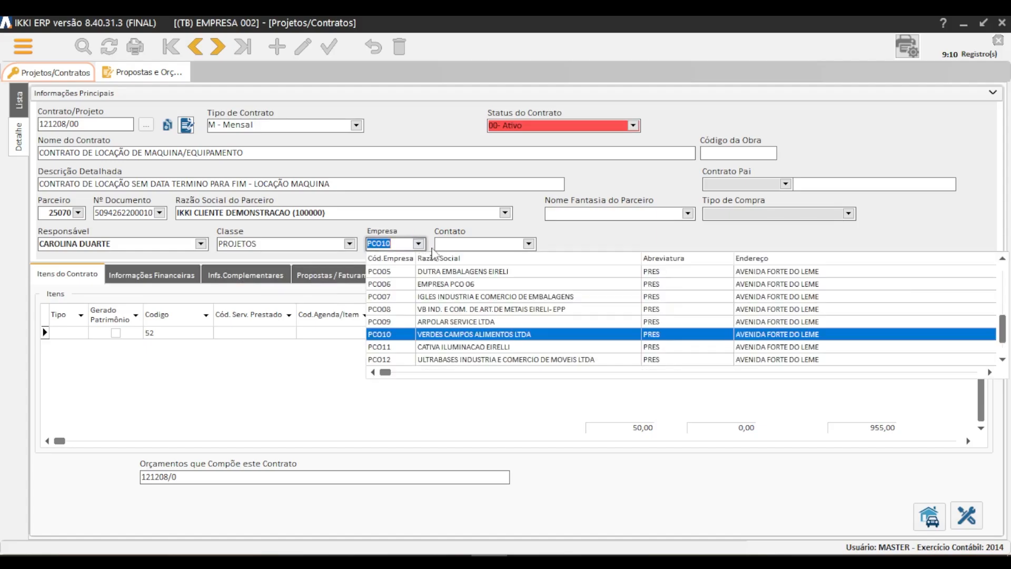
{"action": "left_click", "coordinate": [449, 335]}
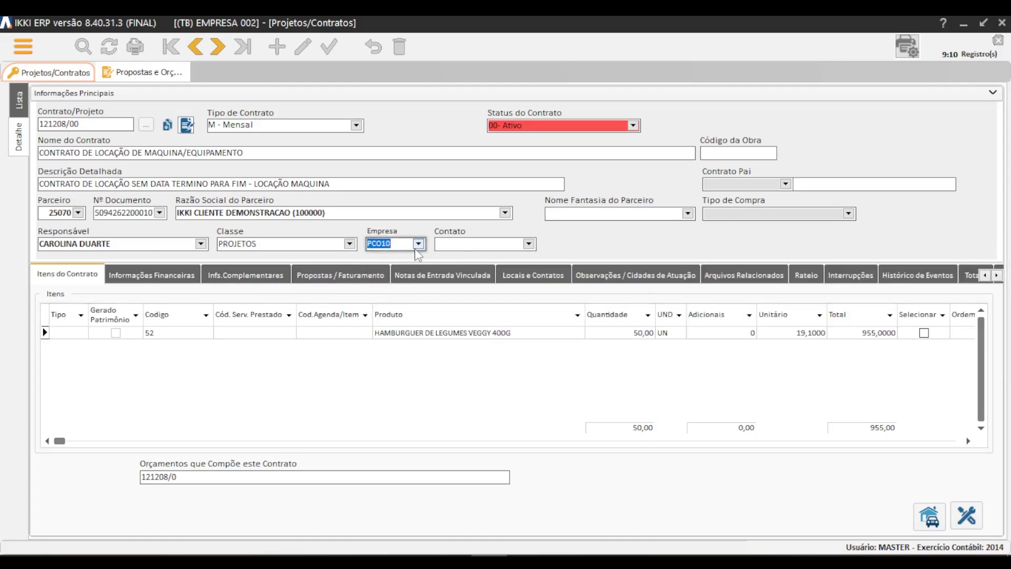
Enter the contact person's name in the contract's Contato field.
{"action": "left_click", "coordinate": [528, 246]}
{"action": "left_click", "coordinate": [527, 247]}
{"action": "left_click", "coordinate": [529, 246]}
{"action": "left_click", "coordinate": [529, 246]}
{"action": "type", "text": "CARLA"}
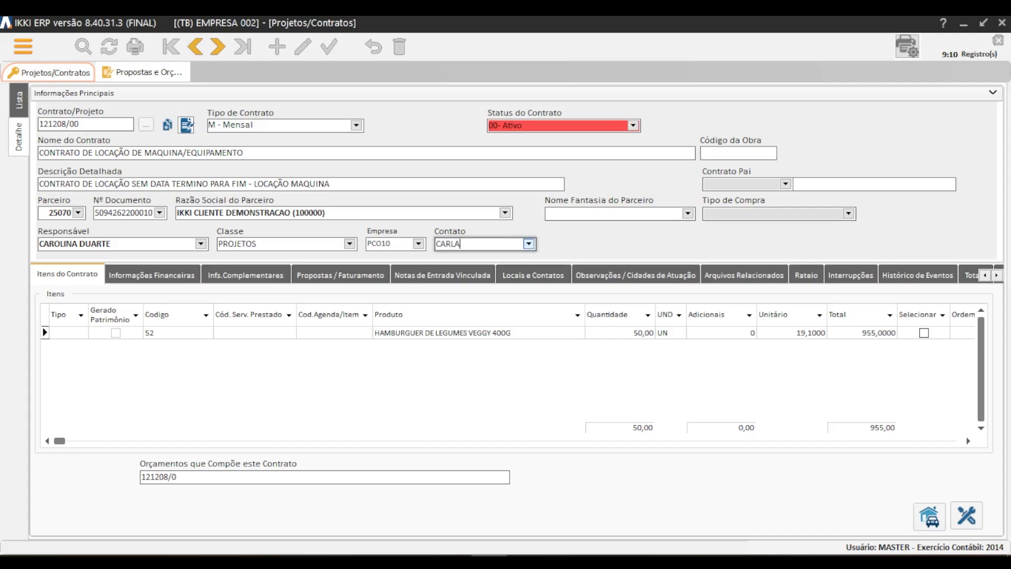
{"action": "left_click", "coordinate": [528, 246]}
{"action": "left_click", "coordinate": [529, 247]}
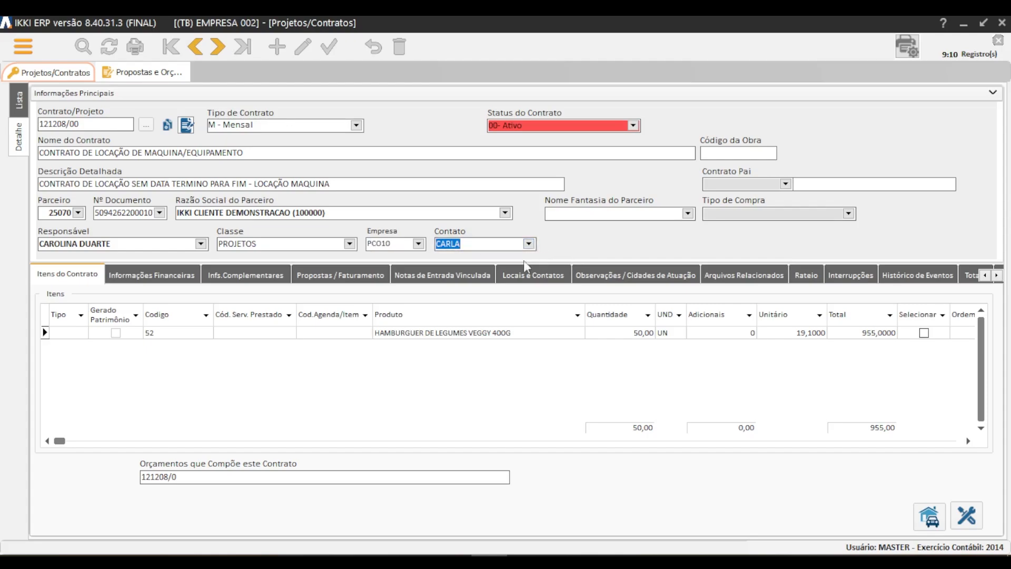
Check the code and product of the contract's item.
{"action": "left_click", "coordinate": [442, 332]}
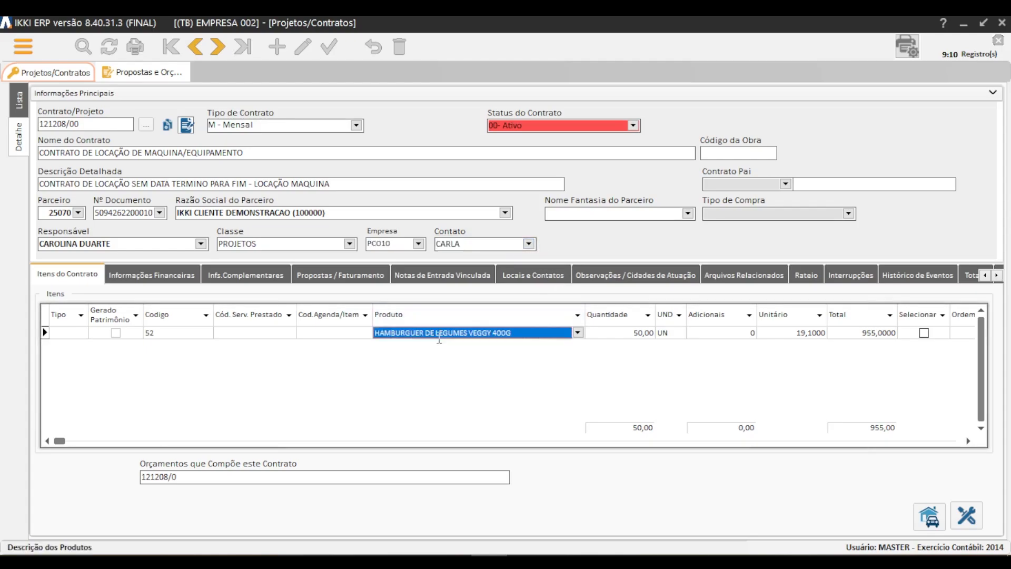
{"action": "left_click", "coordinate": [178, 334]}
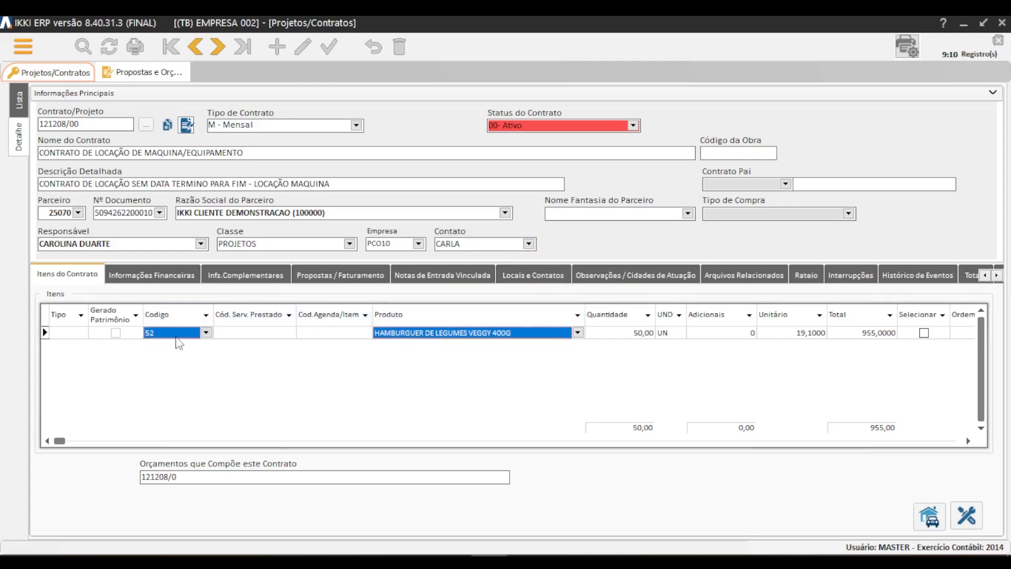
{"action": "left_click", "coordinate": [463, 333]}
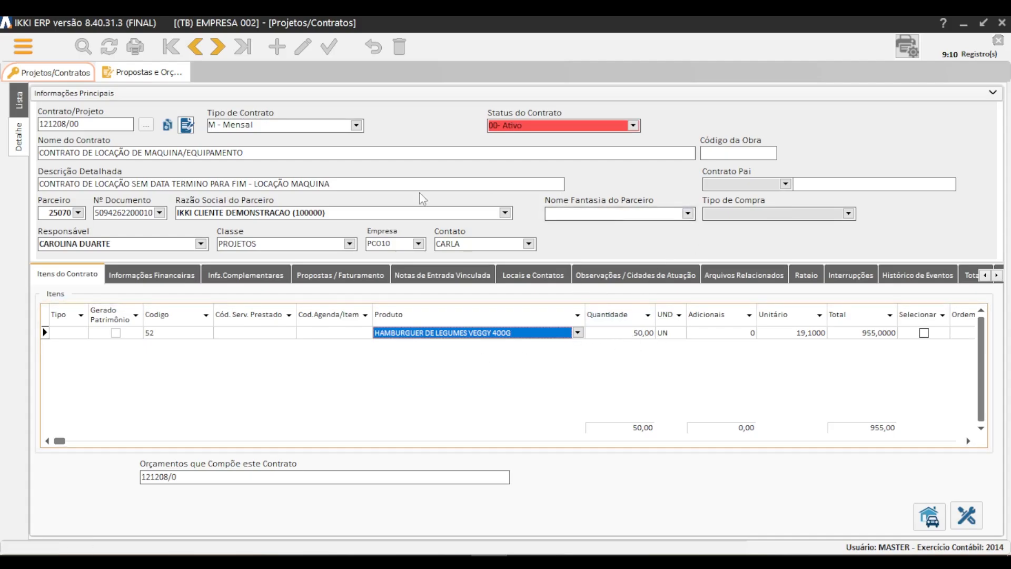
Open the contract's Informações Financeiras and collapse the Informações Principais section.
{"action": "left_click", "coordinate": [138, 277]}
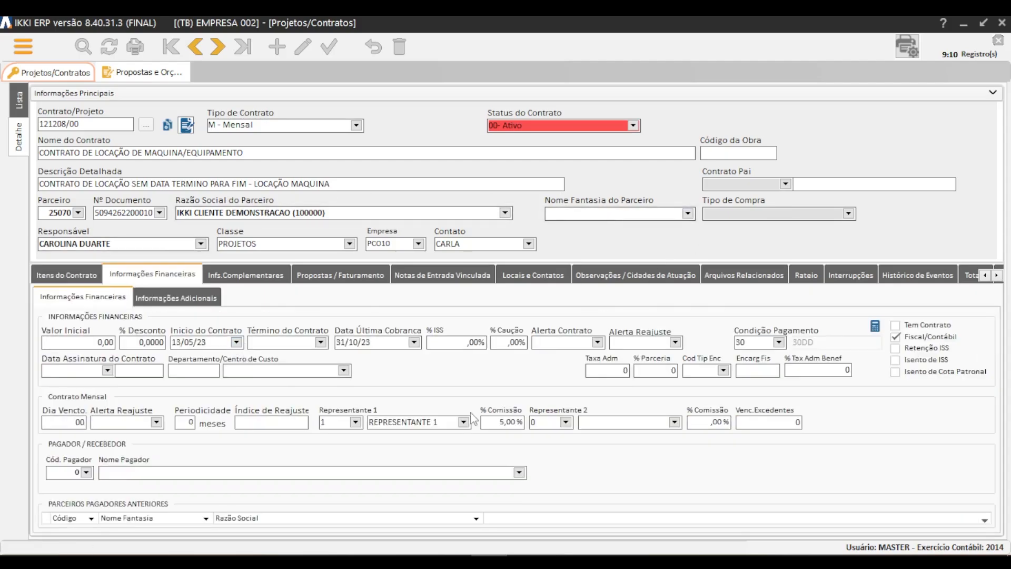
{"action": "left_click", "coordinate": [994, 95]}
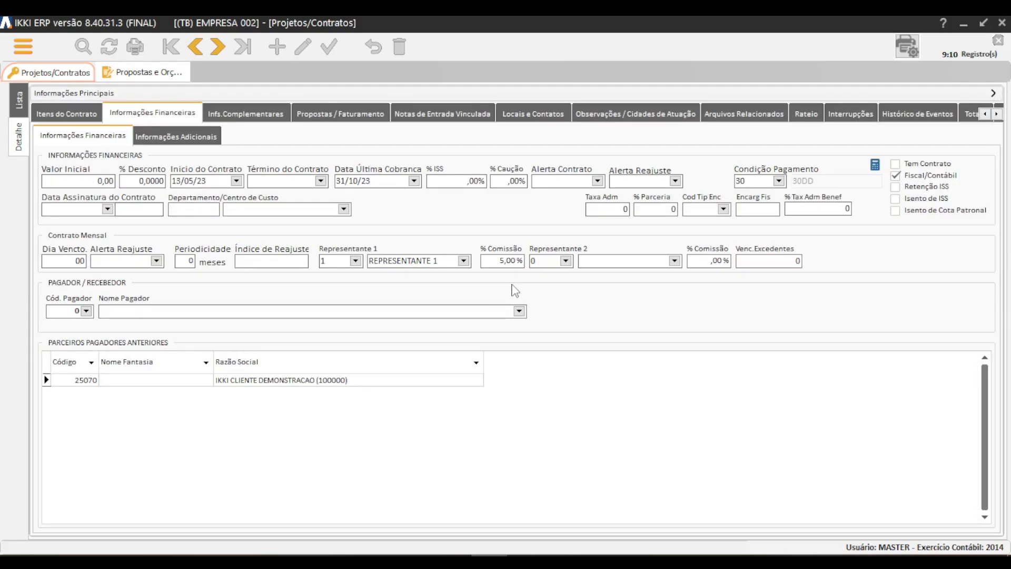
{"action": "left_click", "coordinate": [994, 95]}
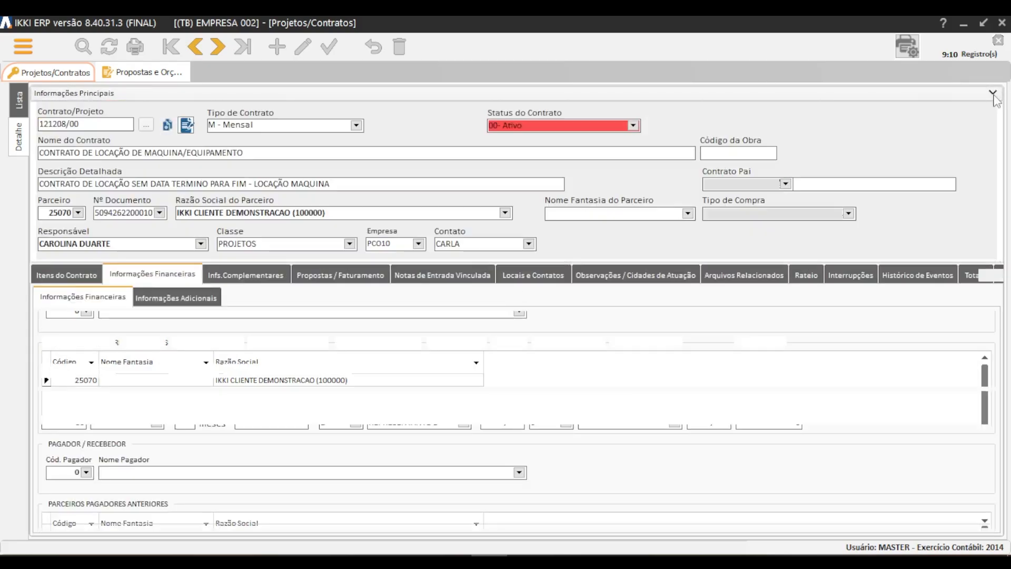
{"action": "left_click", "coordinate": [993, 95]}
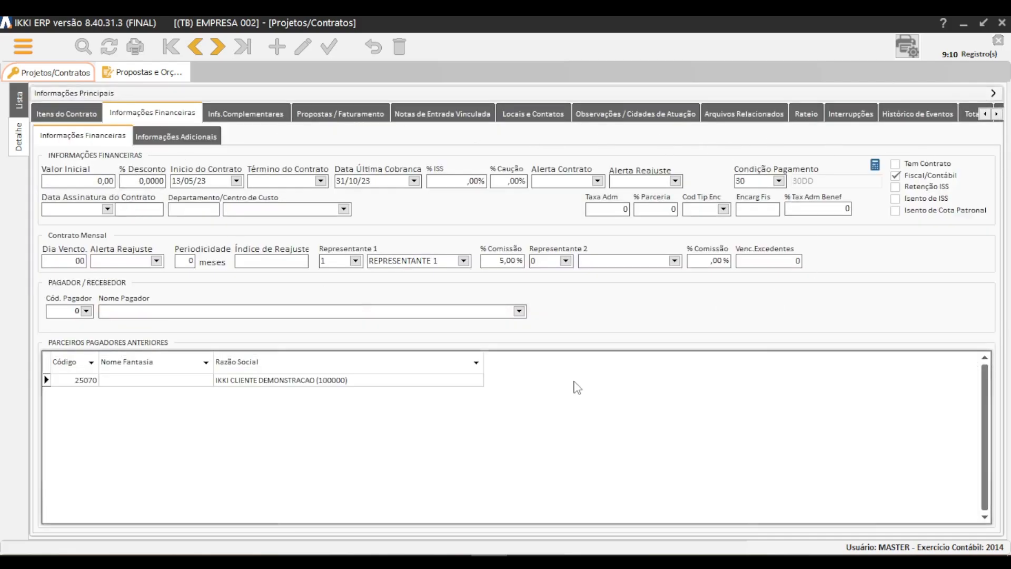
{"action": "left_click", "coordinate": [91, 182]}
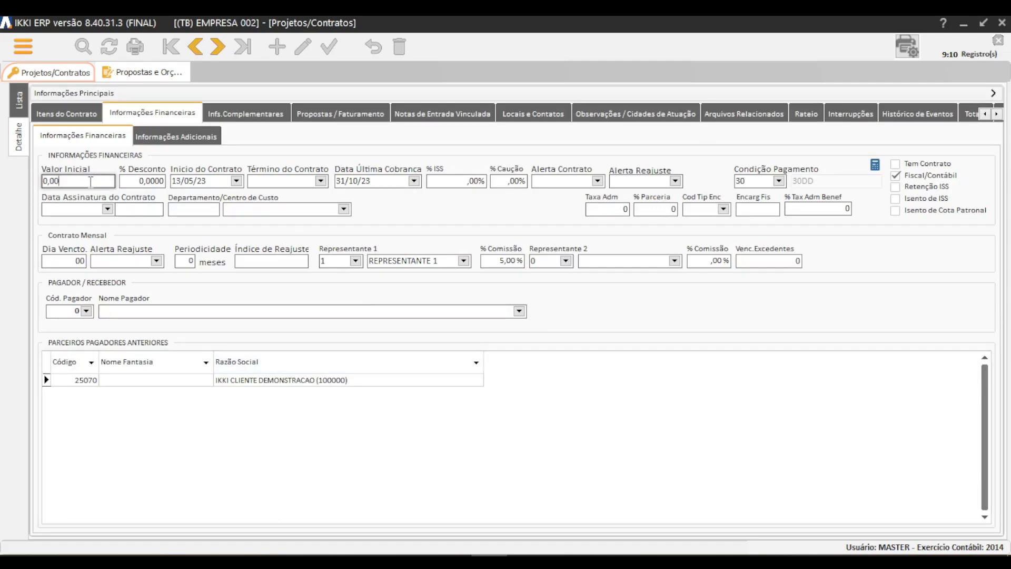
Return to the contract's items and set the Unitário price of HAMBURGUER DE LEGUMES VEGGY 400G to 19.
{"action": "left_click", "coordinate": [93, 112]}
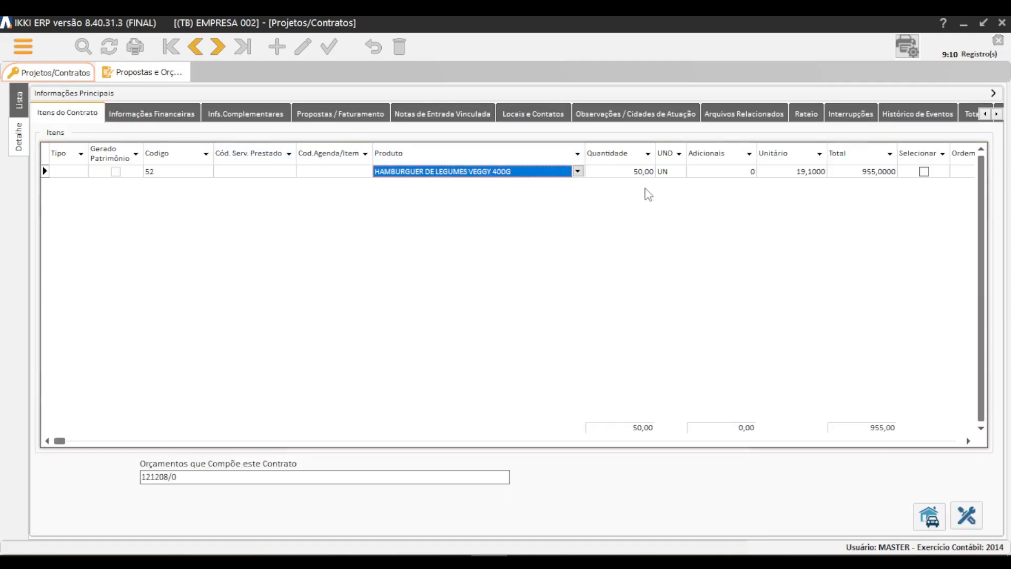
{"action": "left_click", "coordinate": [647, 171]}
{"action": "left_click", "coordinate": [793, 175]}
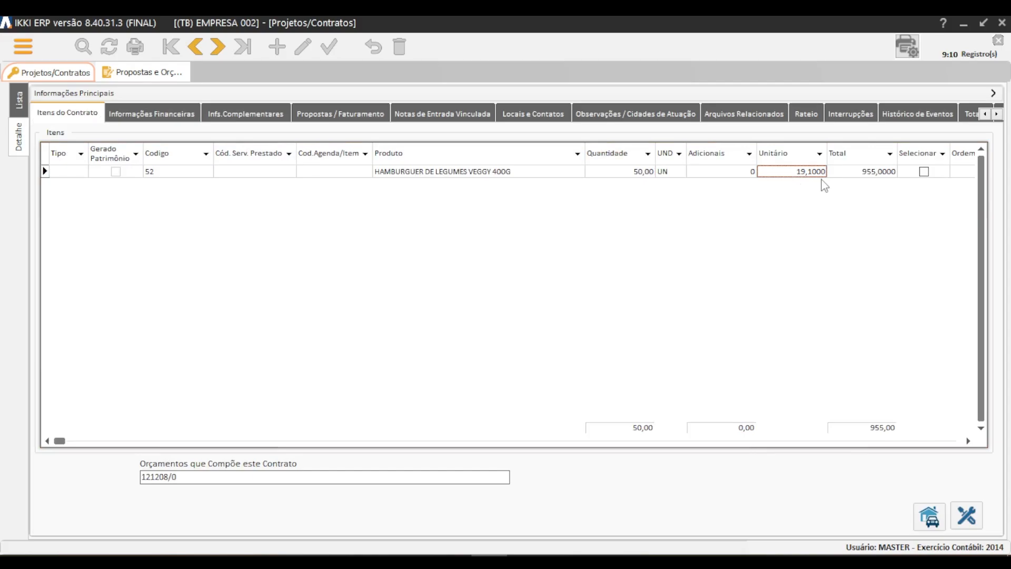
{"action": "type", "text": "19"}
{"action": "key", "text": "Tab"}
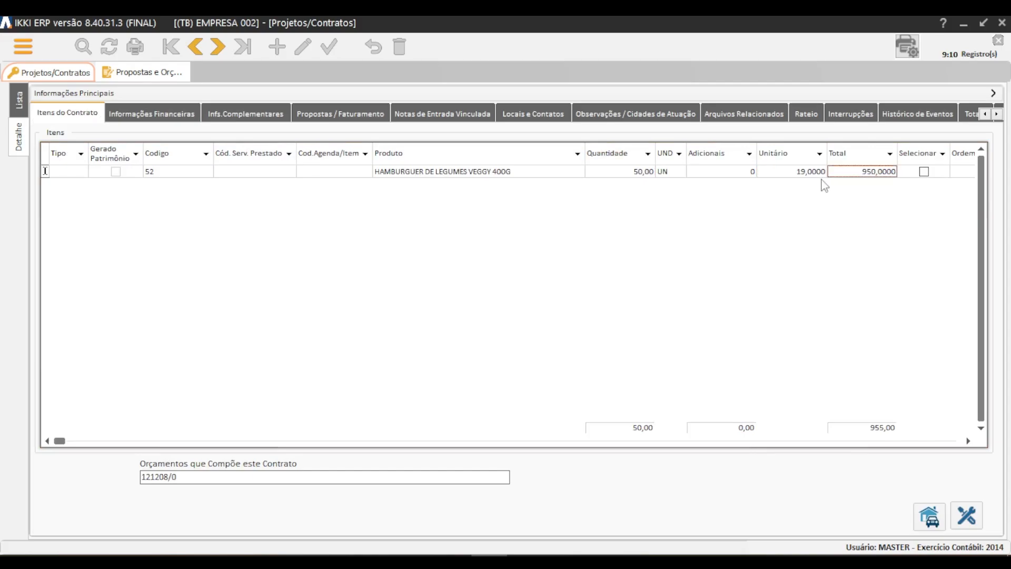
{"action": "key", "text": "Down"}
{"action": "key", "text": "Up"}
Set the contract item's Tipo to Produto and save the row.
{"action": "left_click", "coordinate": [86, 174]}
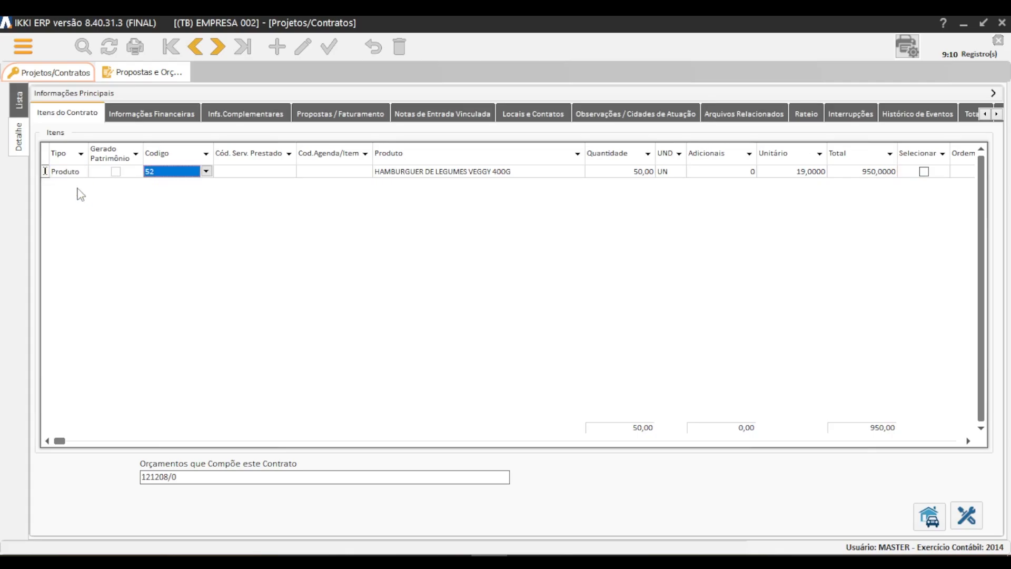
{"action": "key", "text": "Down"}
{"action": "key", "text": "Up"}
Return to the financial information and leave the Término do Contrato date blank.
{"action": "left_click", "coordinate": [158, 116]}
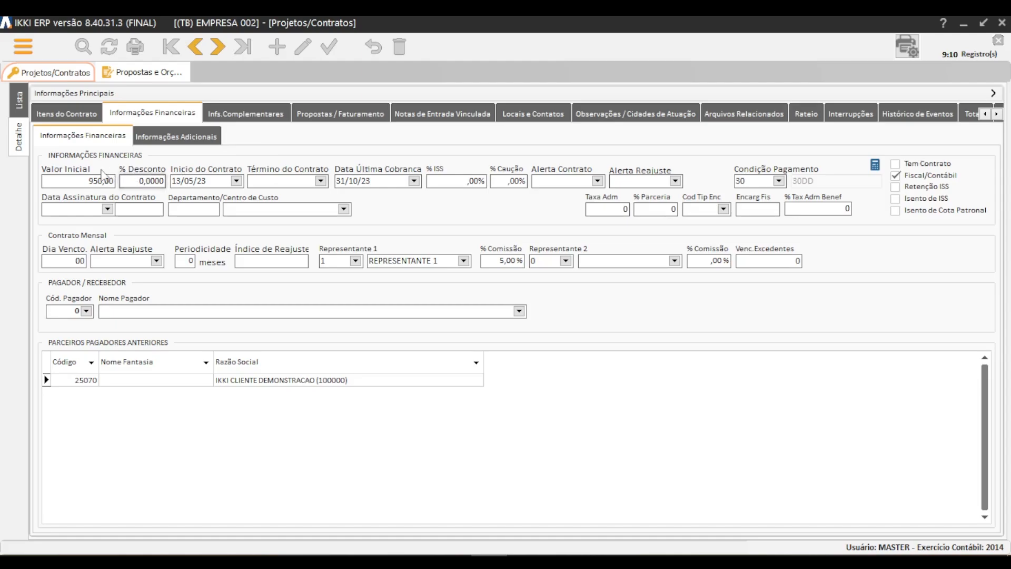
{"action": "left_click", "coordinate": [139, 181]}
{"action": "left_click", "coordinate": [321, 182]}
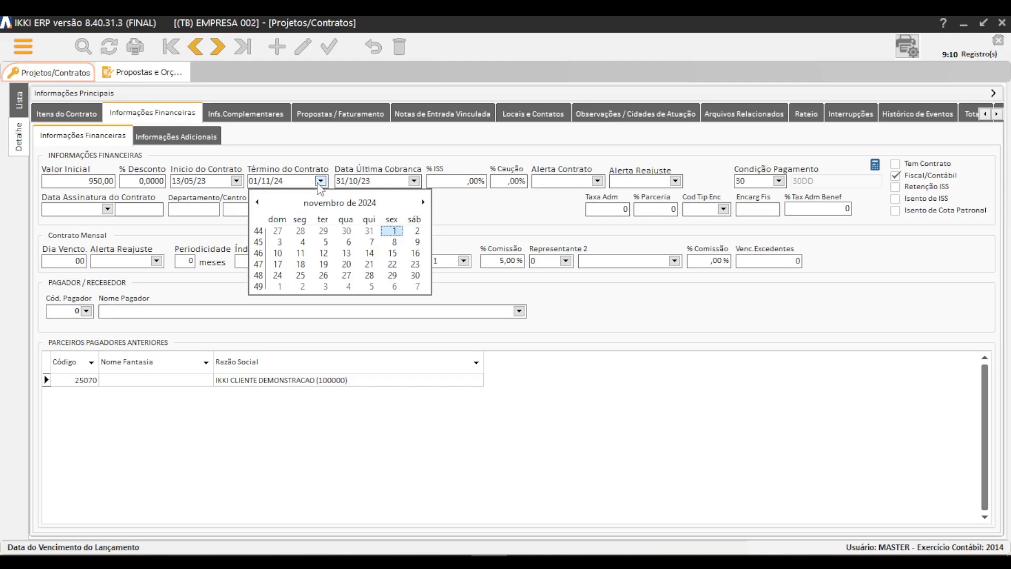
{"action": "left_click", "coordinate": [320, 181]}
{"action": "key", "text": "Delete"}
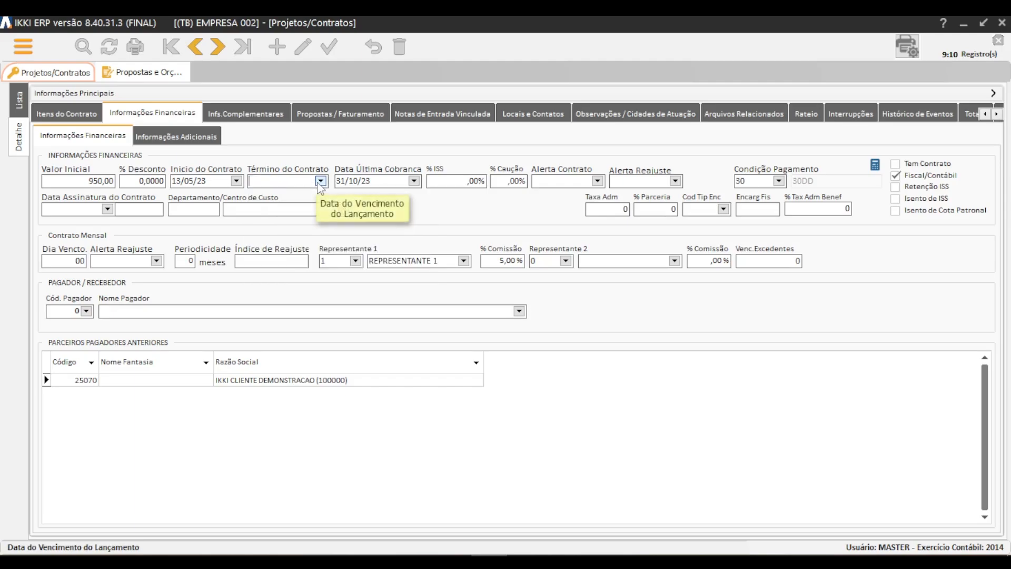
Set Data Última Cobranca to 30/09/23.
{"action": "left_click", "coordinate": [357, 181]}
{"action": "left_click", "coordinate": [354, 181]}
{"action": "key", "text": "Tab"}
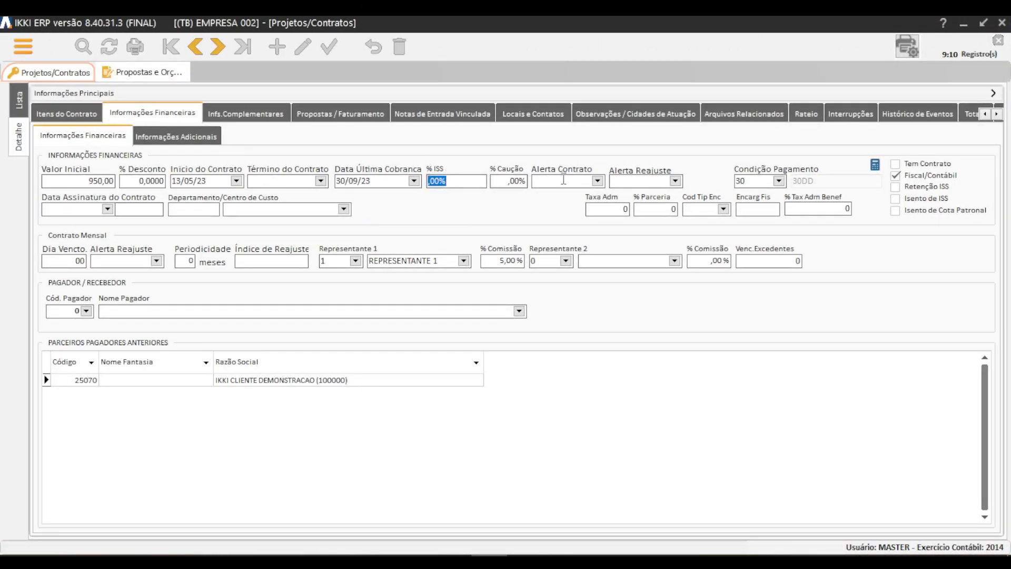
Set Alerta Contrato to 30/12/24 and the upper Alerta Reajuste to 30/09/24.
{"action": "left_click", "coordinate": [597, 181]}
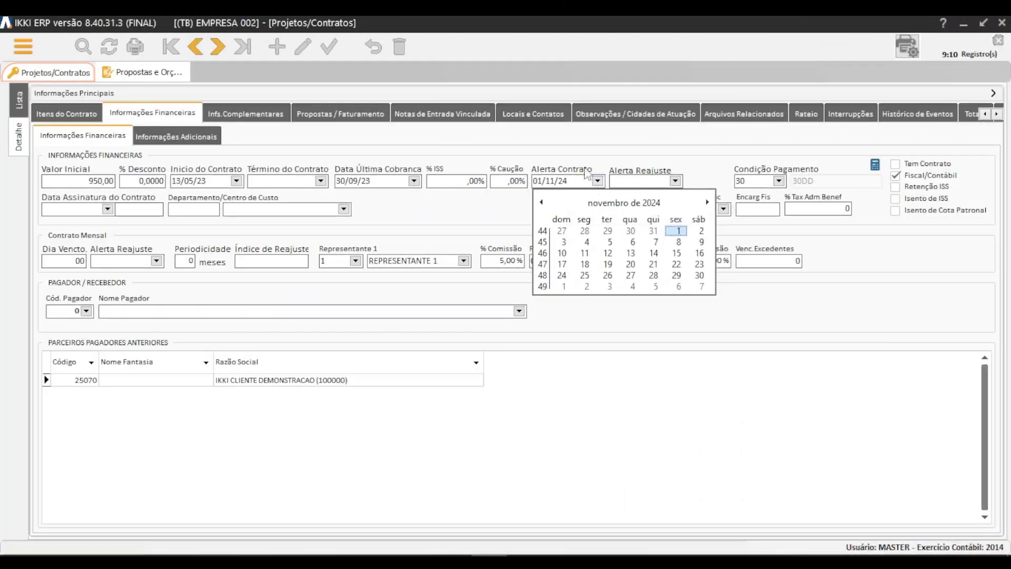
{"action": "left_click", "coordinate": [549, 180]}
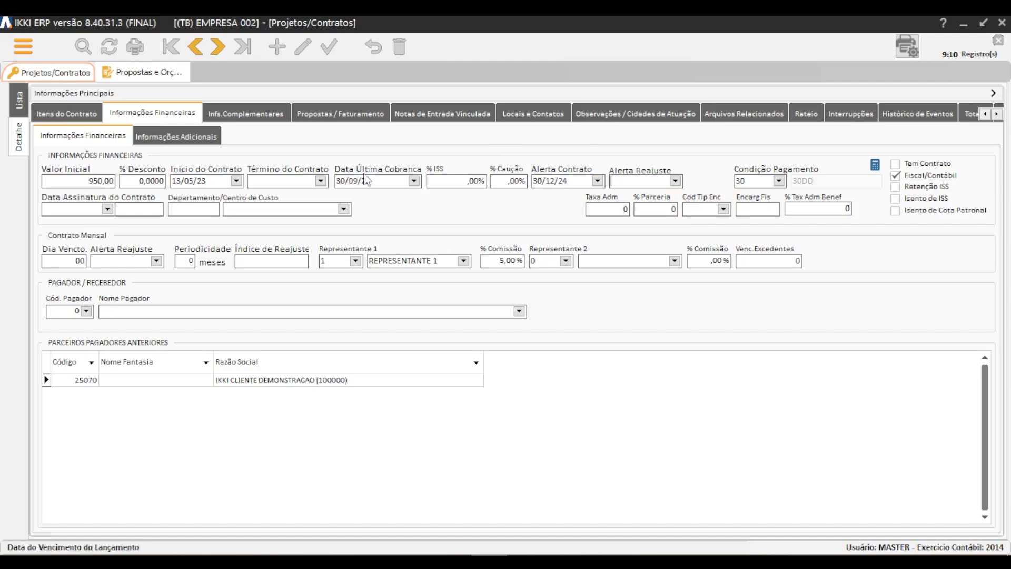
{"action": "left_click", "coordinate": [675, 181]}
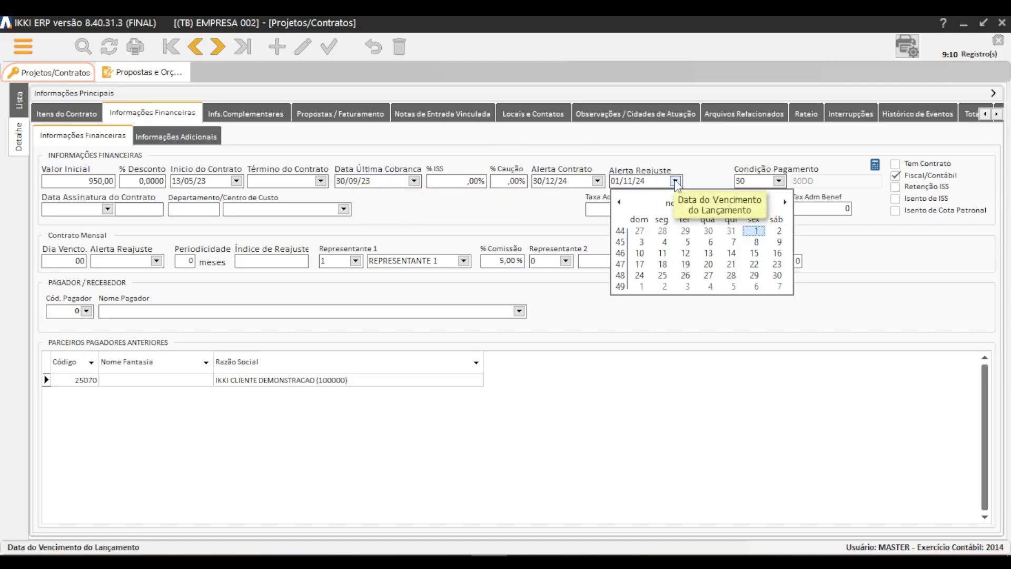
{"action": "left_click", "coordinate": [620, 202]}
{"action": "left_click", "coordinate": [619, 203]}
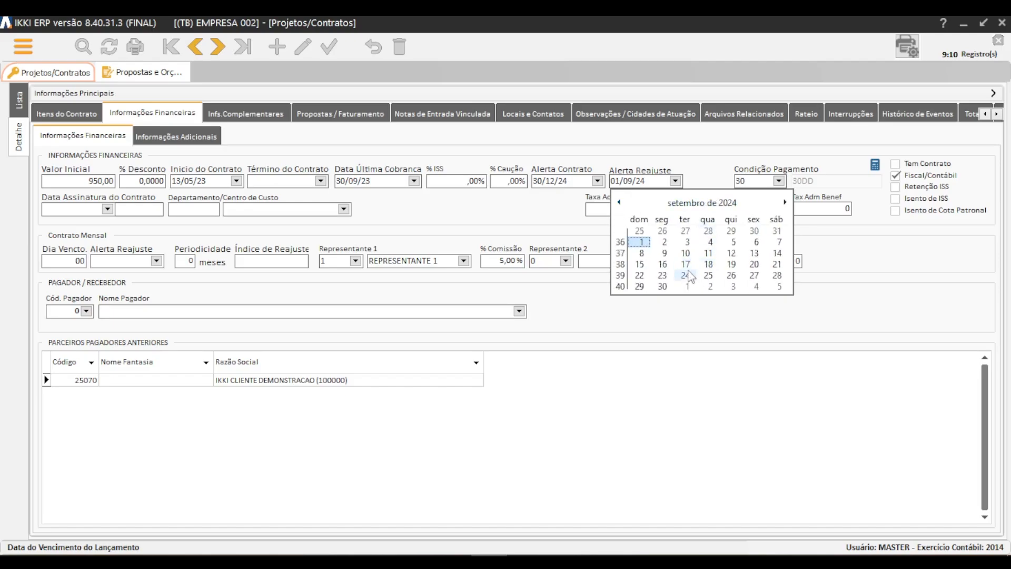
{"action": "left_click", "coordinate": [662, 286]}
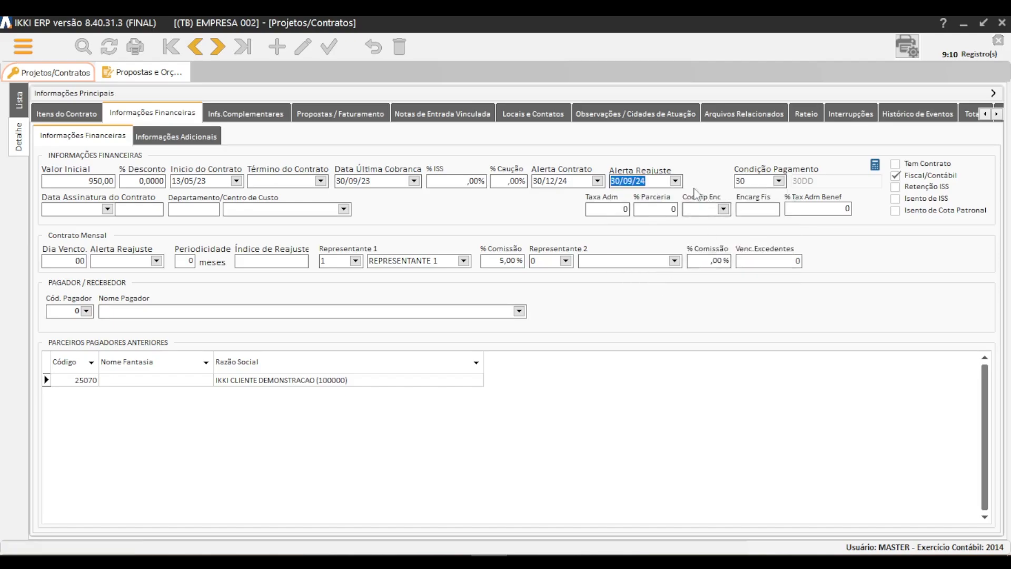
Set the contract's Condição Pagamento to 005, 5 DD.
{"action": "key", "text": "Tab"}
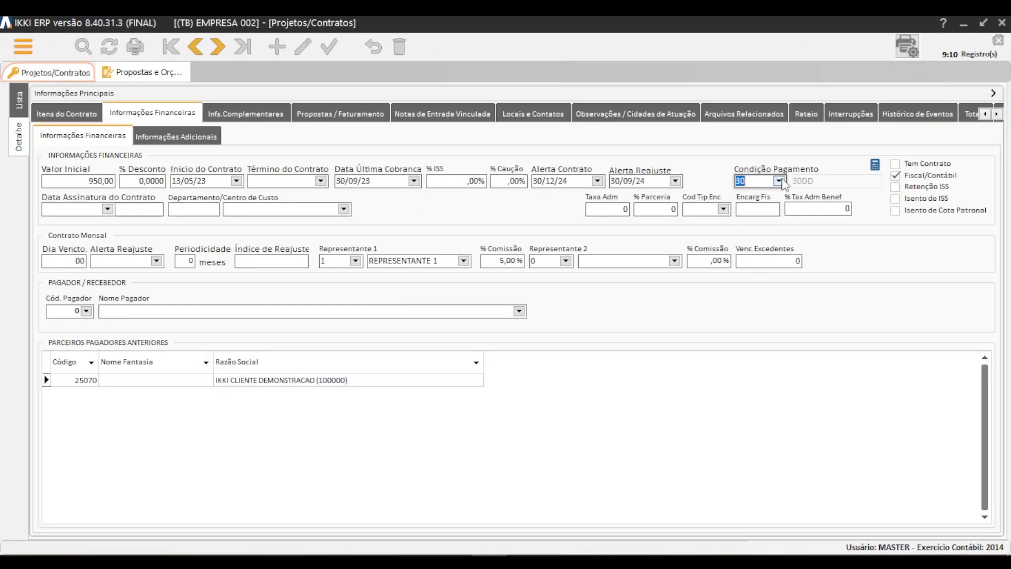
{"action": "left_click", "coordinate": [779, 181]}
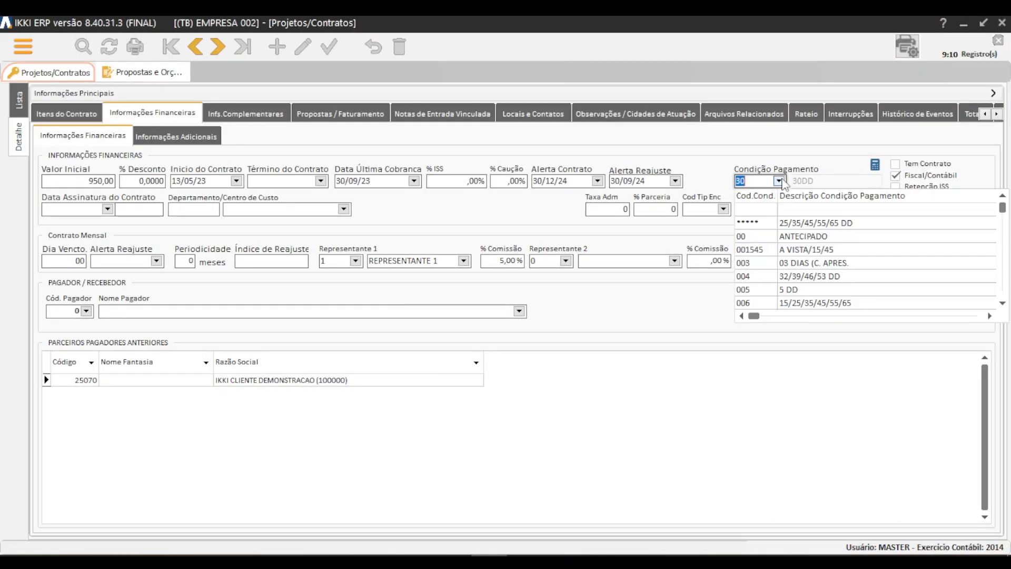
{"action": "left_click", "coordinate": [810, 290]}
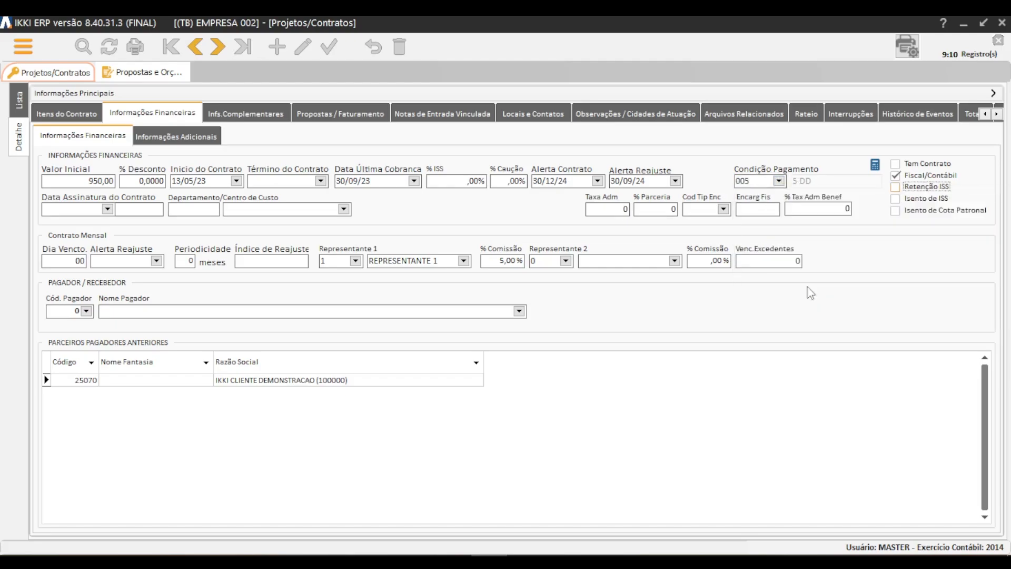
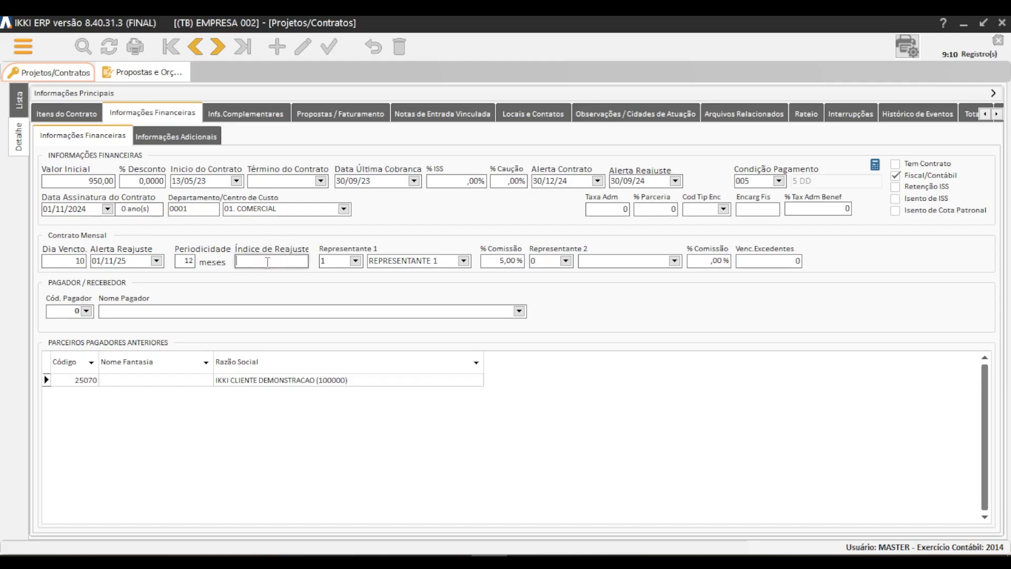
Check Representante 1 and its commission, and expand the main information to review the contract's partner.
{"action": "left_click", "coordinate": [372, 263]}
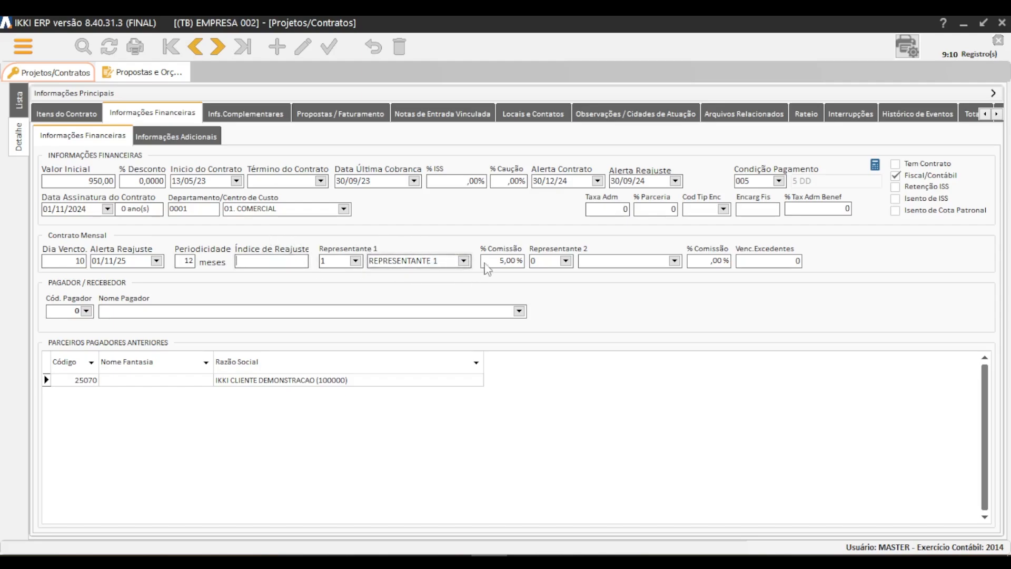
{"action": "left_click", "coordinate": [511, 256]}
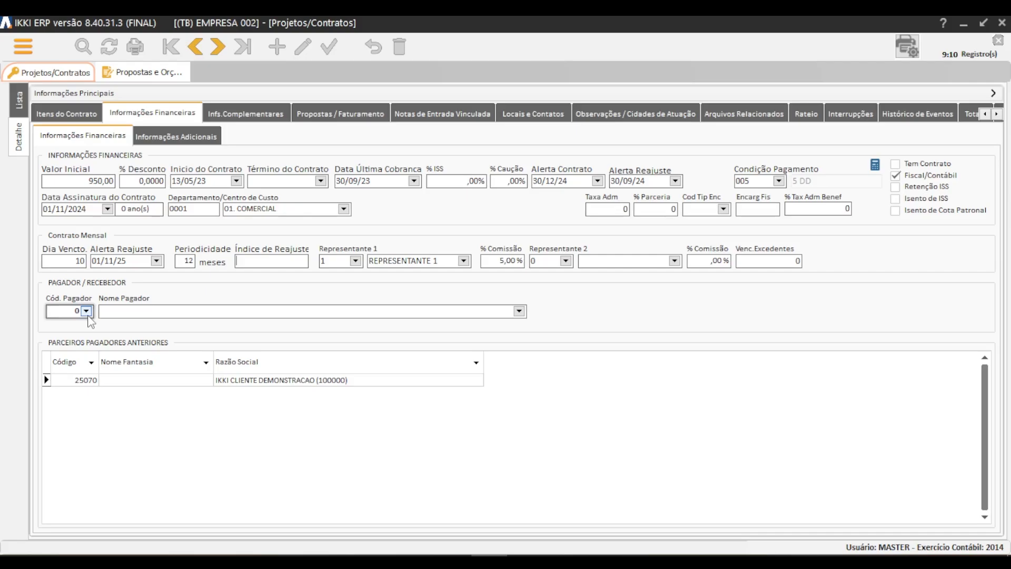
{"action": "left_click", "coordinate": [119, 95]}
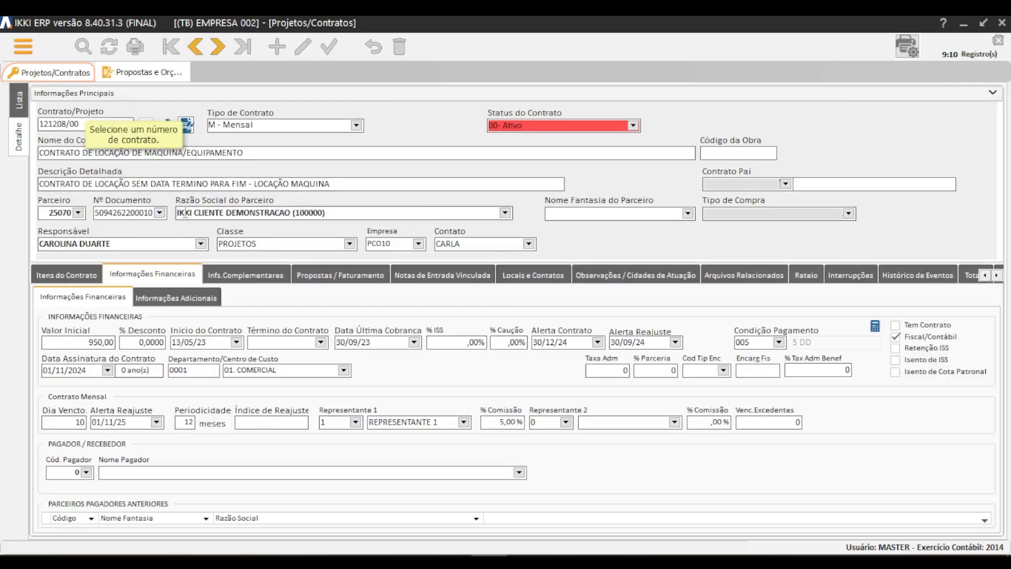
{"action": "left_click_drag", "start_coordinate": [346, 212], "coordinate": [176, 213]}
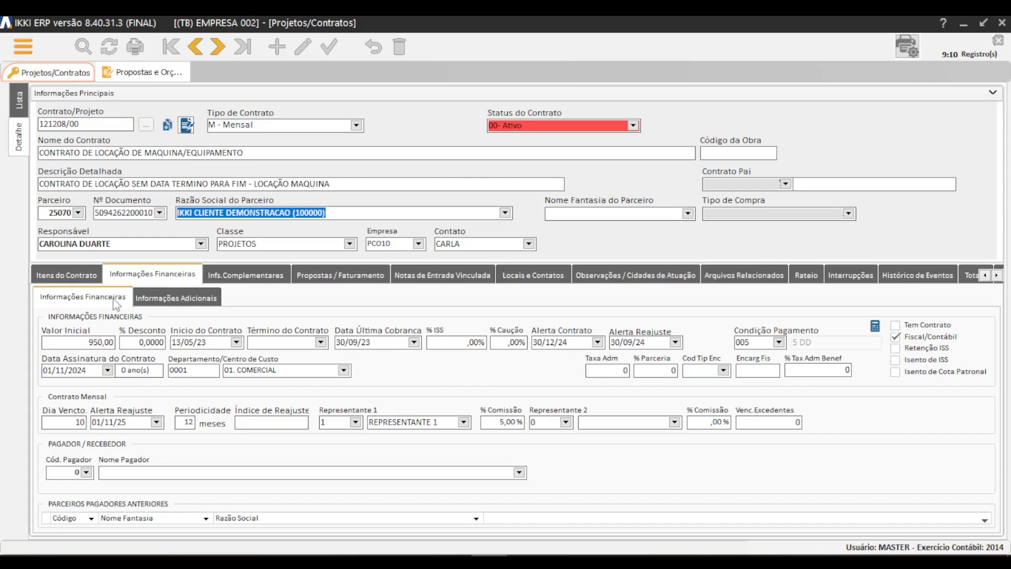
Try FER BOR IND E COM DE ARTEFATOS DE BORRACHA LTDA as the contract's payer and clear the Nome Pagador field.
{"action": "left_click", "coordinate": [519, 472]}
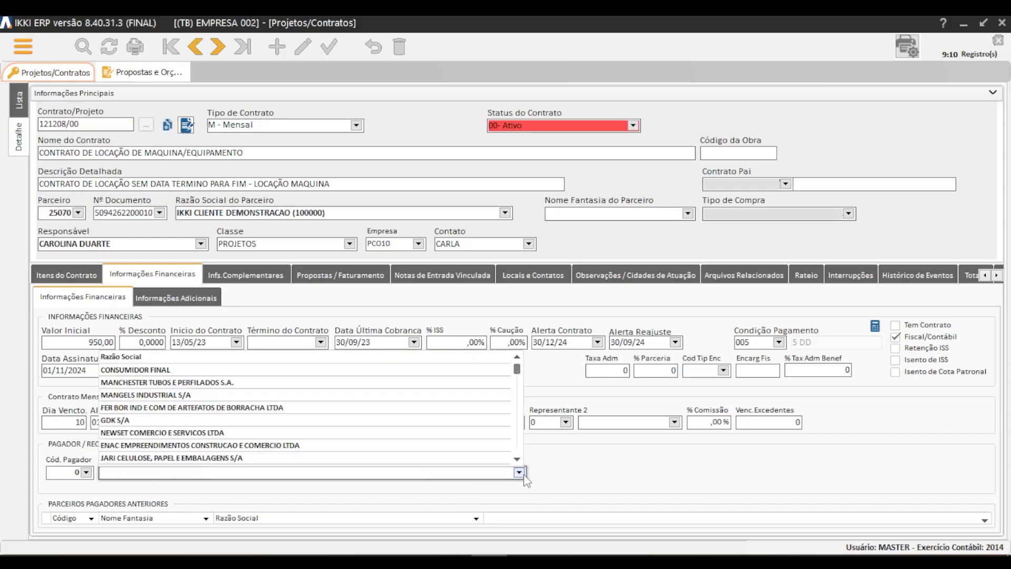
{"action": "left_click", "coordinate": [204, 412]}
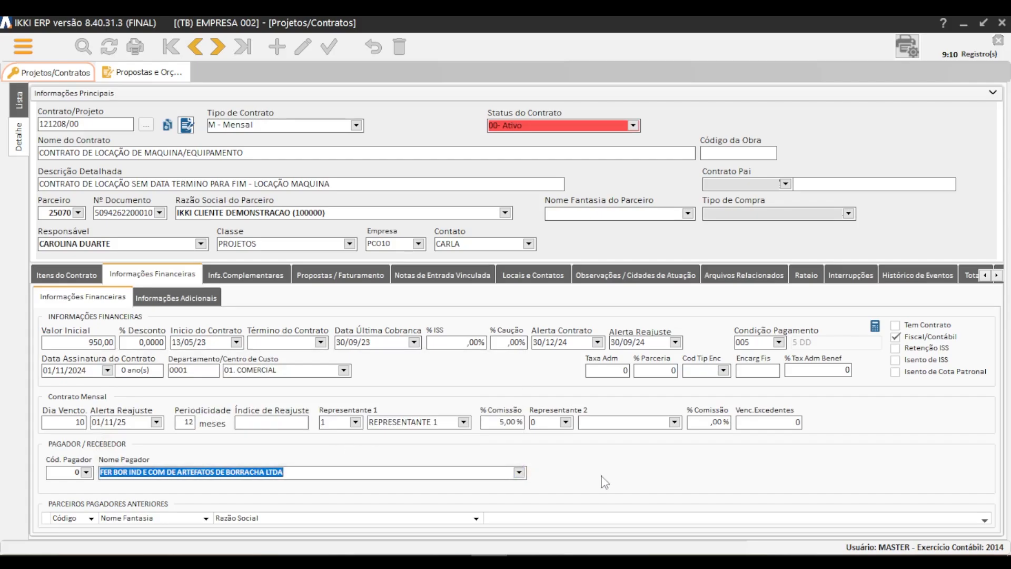
{"action": "key", "text": "Tab"}
{"action": "mouse_move", "coordinate": [100, 472]}
{"action": "left_mouse_down"}
{"action": "mouse_move", "coordinate": [192, 472]}
{"action": "mouse_move", "coordinate": [100, 472]}
{"action": "left_mouse_up"}
{"action": "key", "text": "BackSpace"}
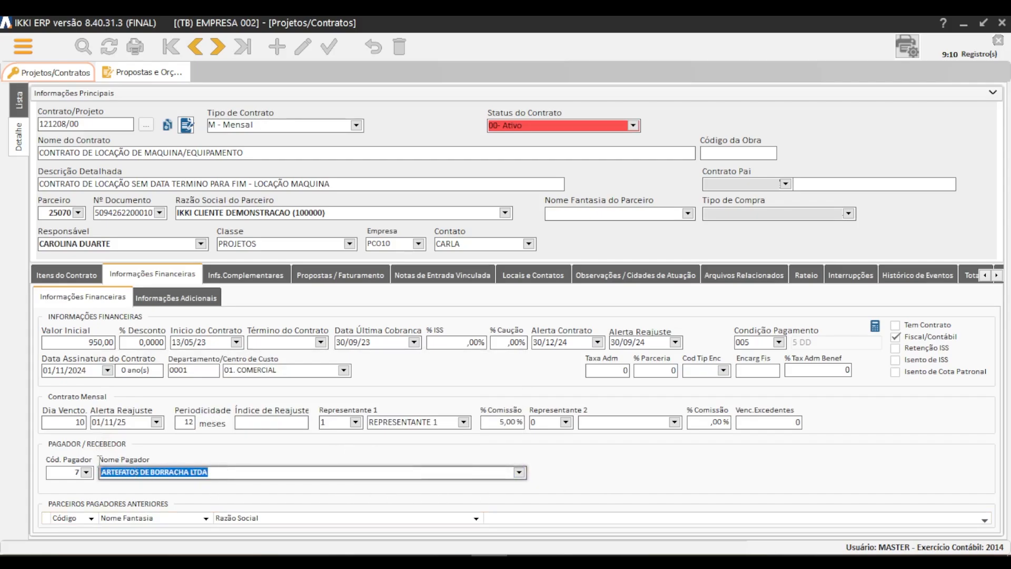
{"action": "key", "text": "BackSpace"}
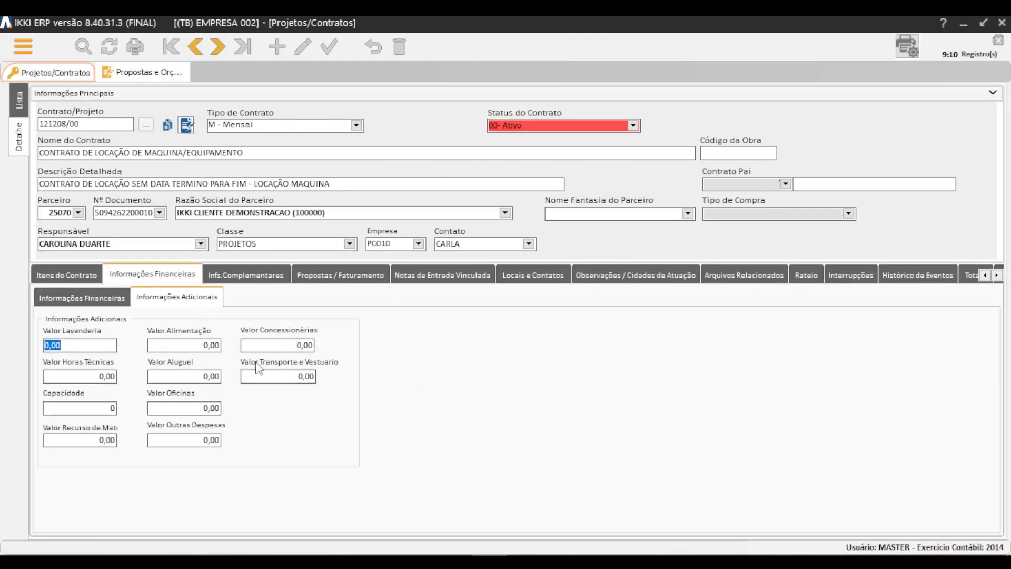
Examine the contract's complementary information, proposals and billing, linked entry notes, locations and contacts, and observations, with the main information collapsed.
{"action": "left_click", "coordinate": [272, 282]}
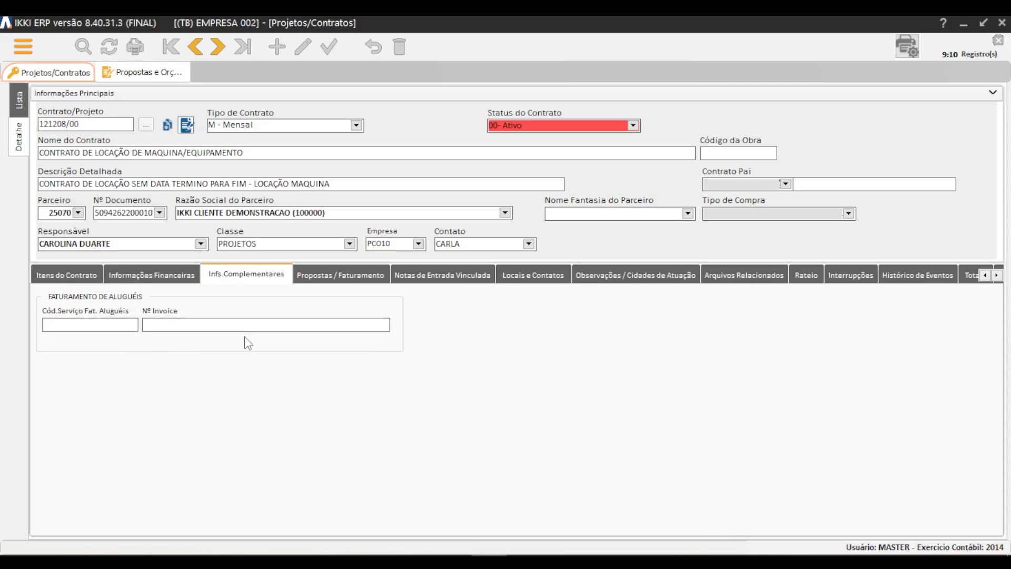
{"action": "left_click", "coordinate": [347, 278]}
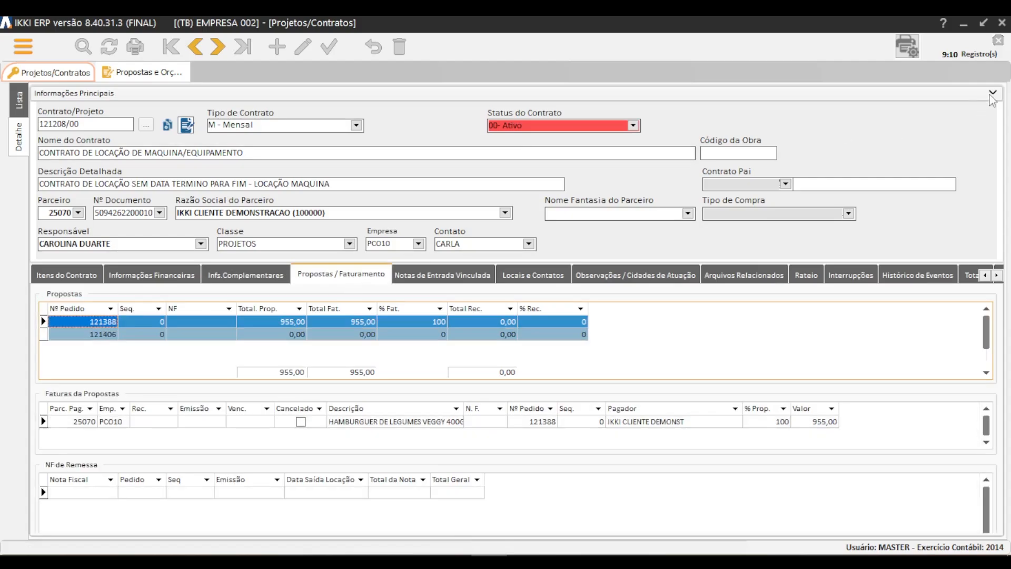
{"action": "left_click", "coordinate": [992, 94]}
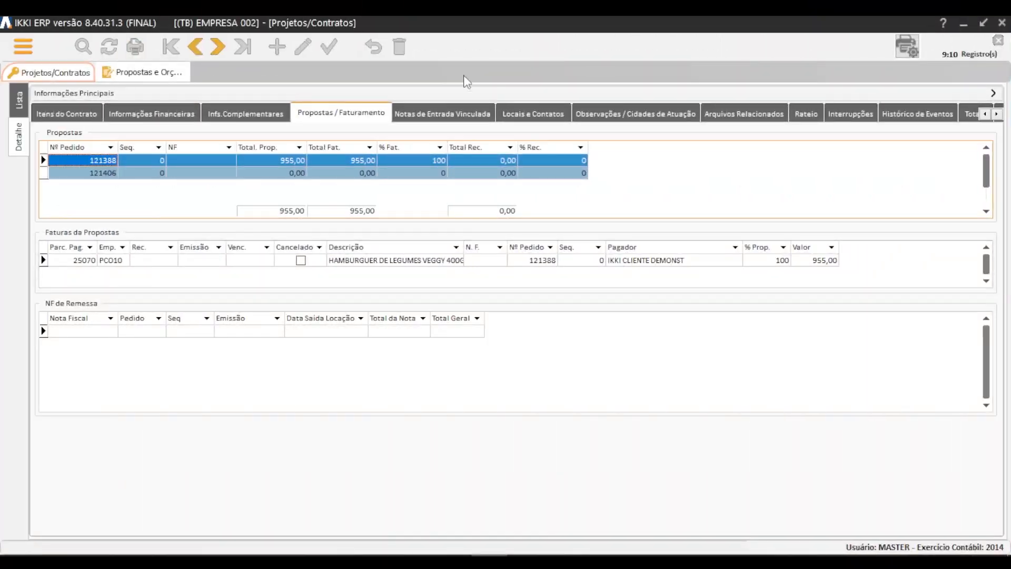
{"action": "left_click", "coordinate": [462, 122]}
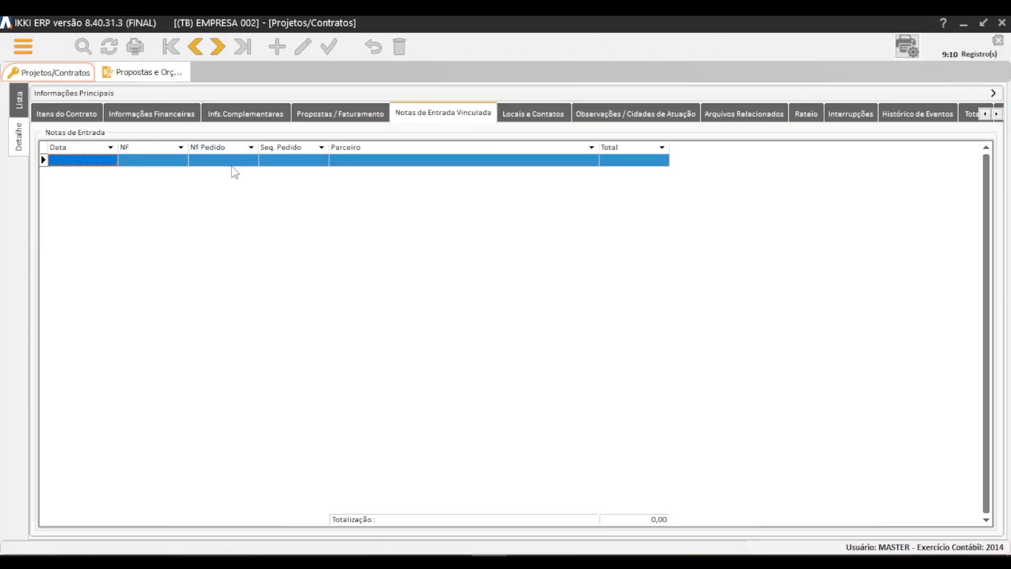
{"action": "left_click", "coordinate": [548, 113]}
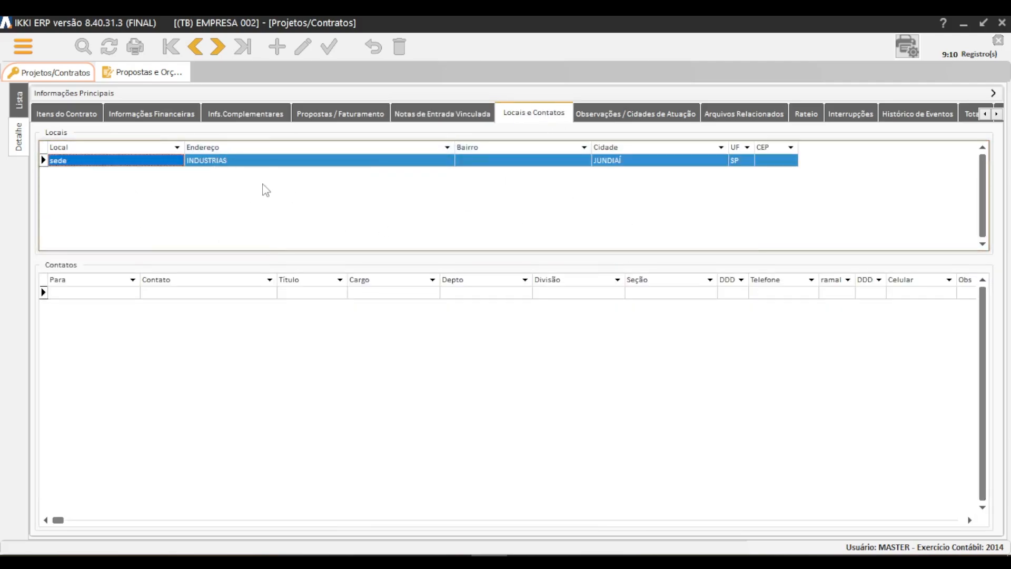
{"action": "left_click", "coordinate": [664, 115]}
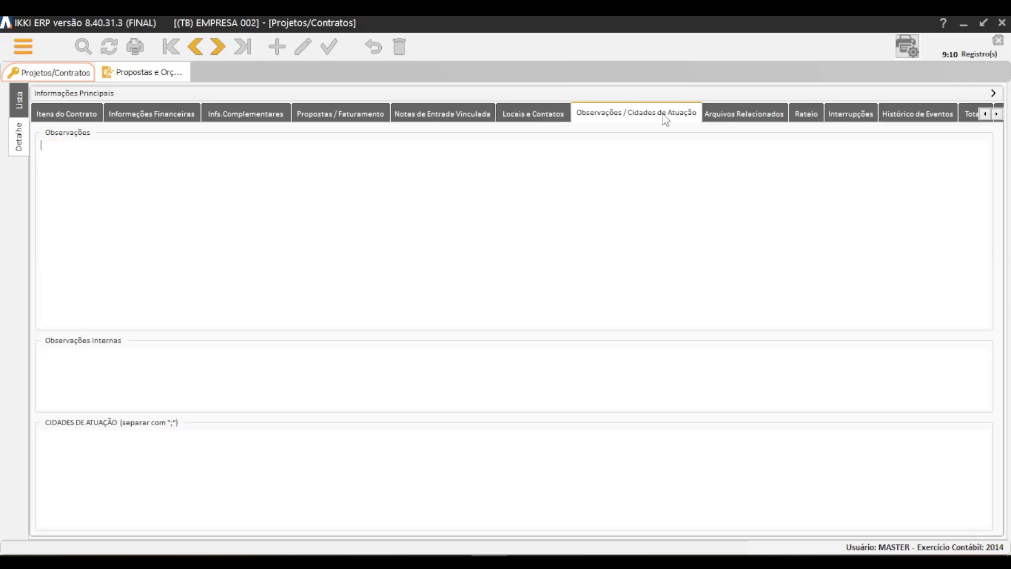
Attach the image Meio ambiente.jpg from the Imagens folder to the contract's related files.
{"action": "left_click", "coordinate": [756, 117]}
{"action": "left_click_drag", "start_coordinate": [451, 143], "coordinate": [545, 141]}
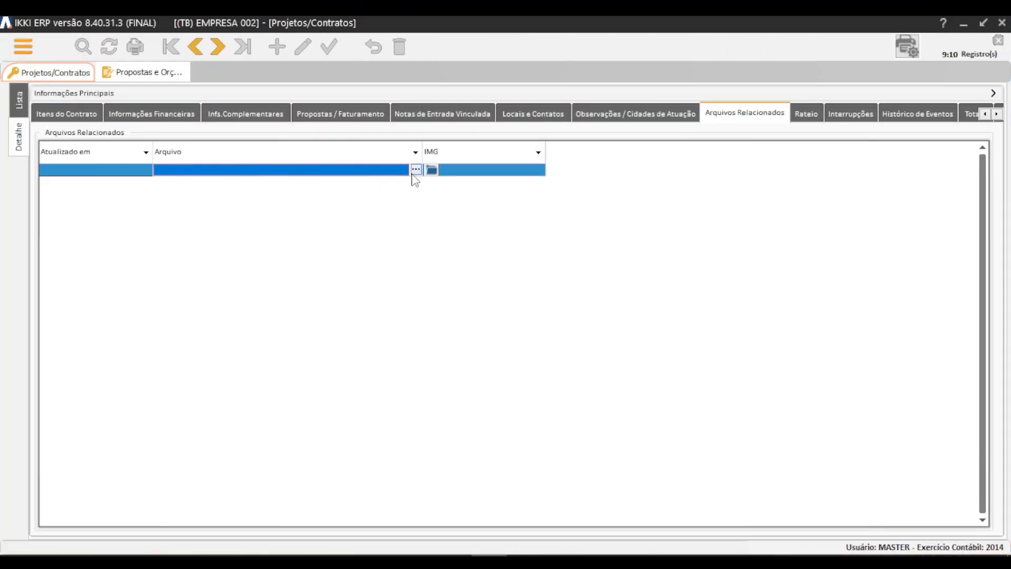
{"action": "left_click", "coordinate": [415, 171]}
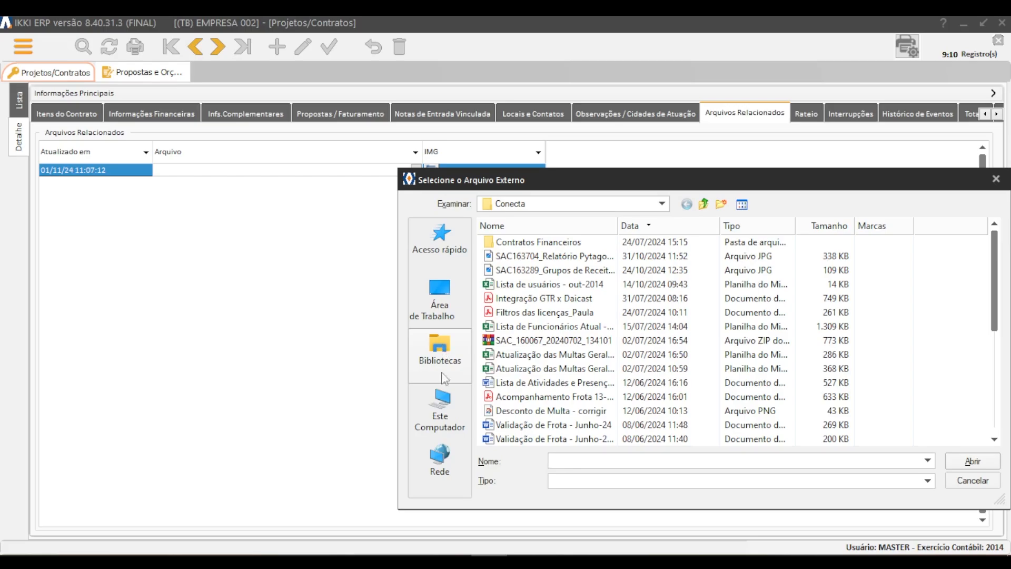
{"action": "left_click", "coordinate": [439, 408]}
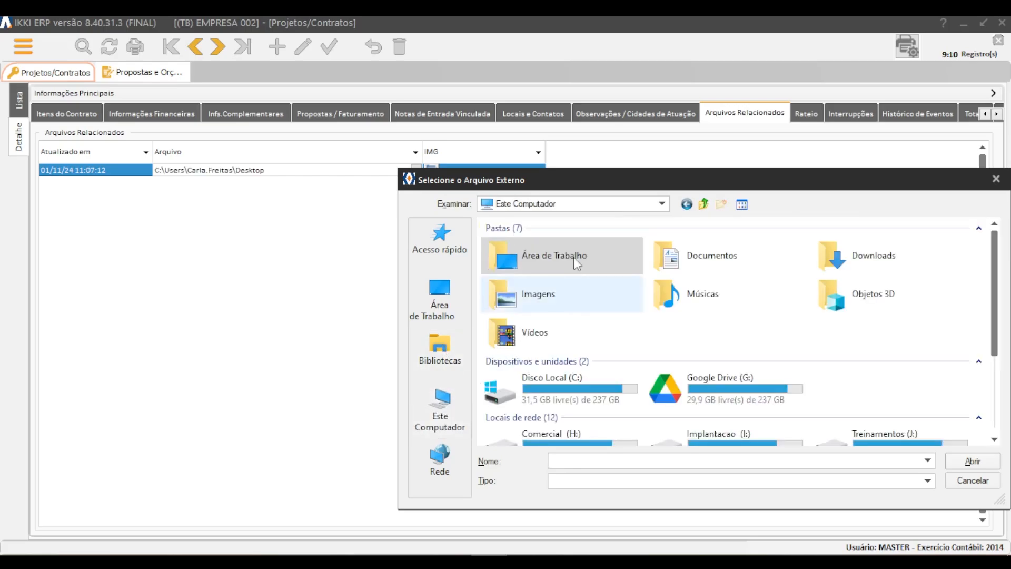
{"action": "double_click", "coordinate": [552, 299]}
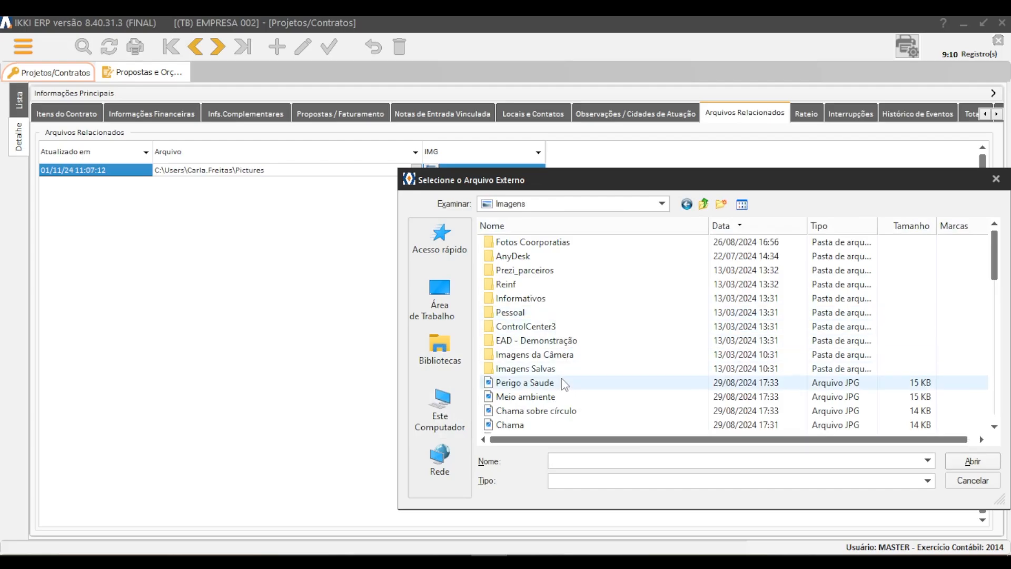
{"action": "left_click", "coordinate": [558, 399]}
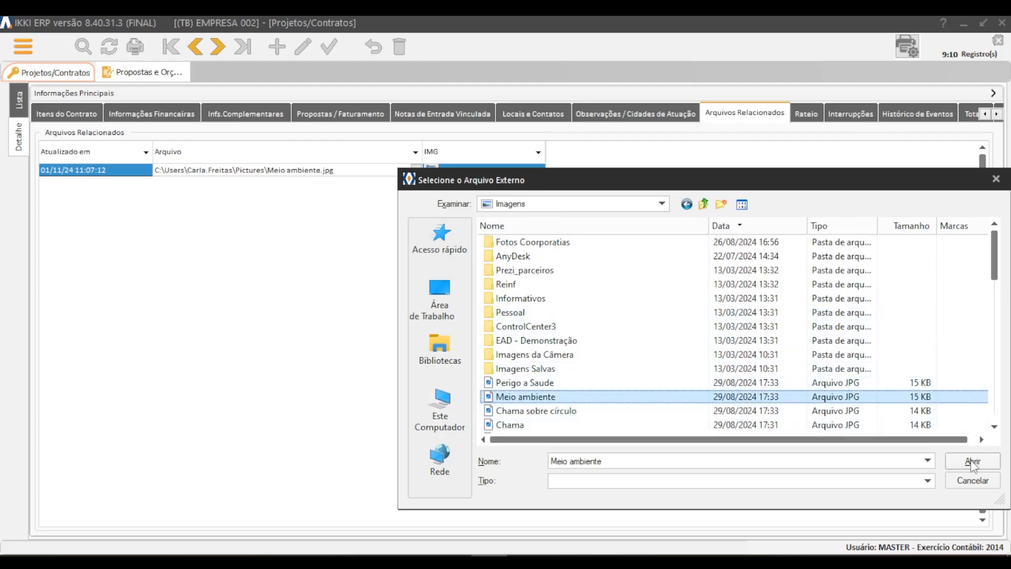
{"action": "left_click", "coordinate": [971, 462]}
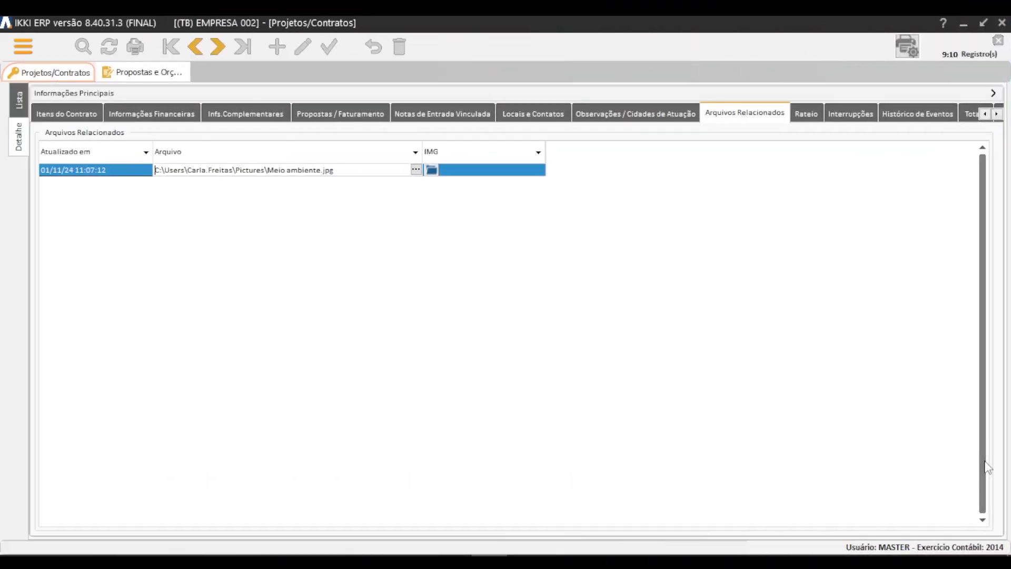
{"action": "key", "text": "Down"}
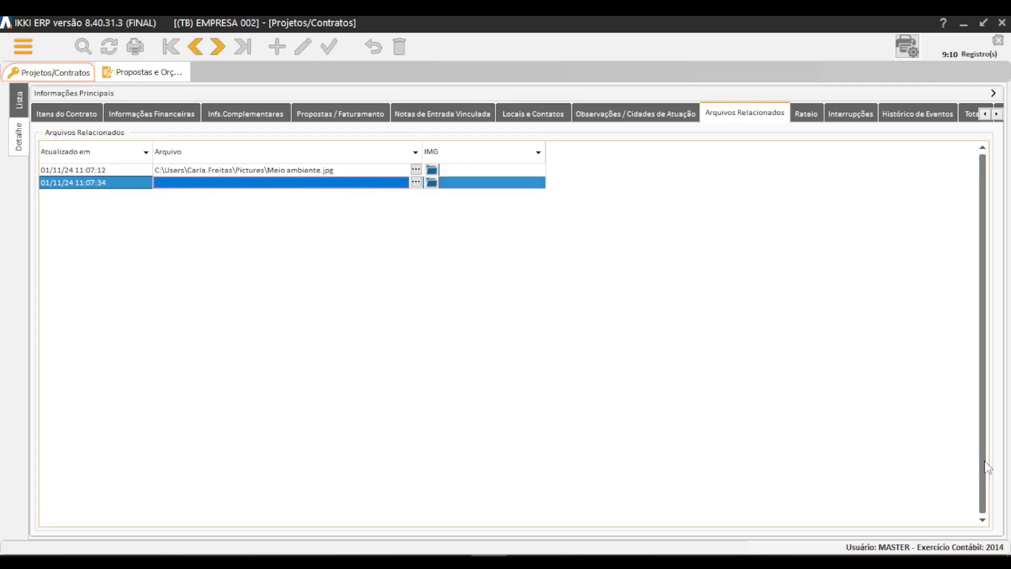
{"action": "key", "text": "Up"}
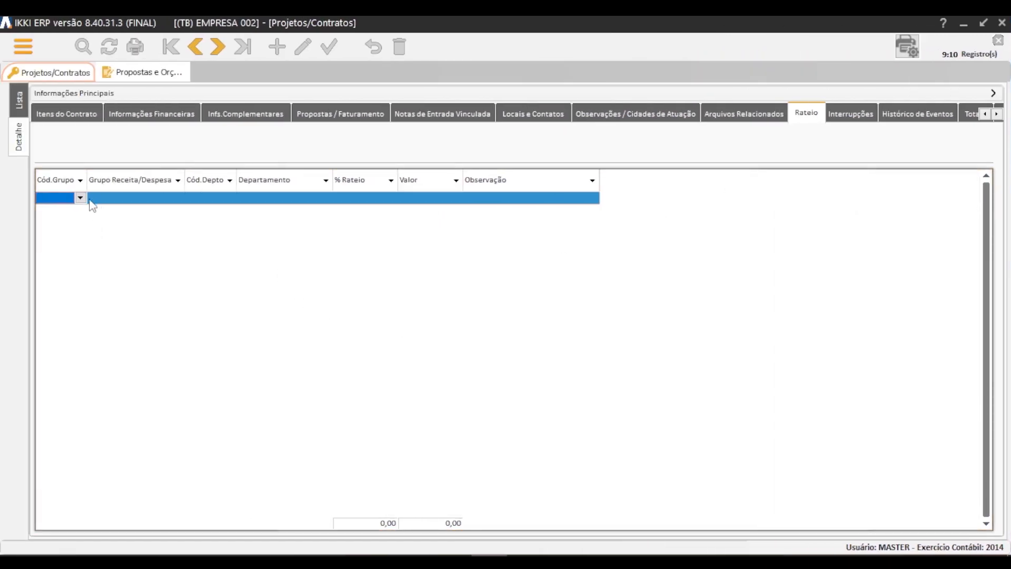
Try to enter CLIE as the Grupo Receita/Despesa of the first Rateio row.
{"action": "left_click", "coordinate": [178, 198]}
{"action": "type", "text": "CLIE"}
{"action": "key", "text": "Return"}
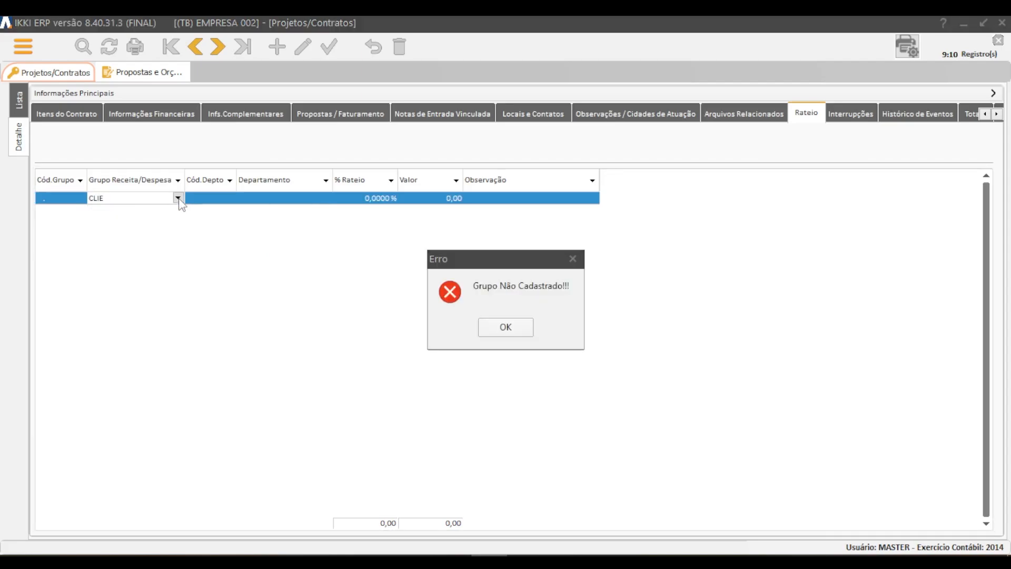
{"action": "left_click", "coordinate": [526, 327]}
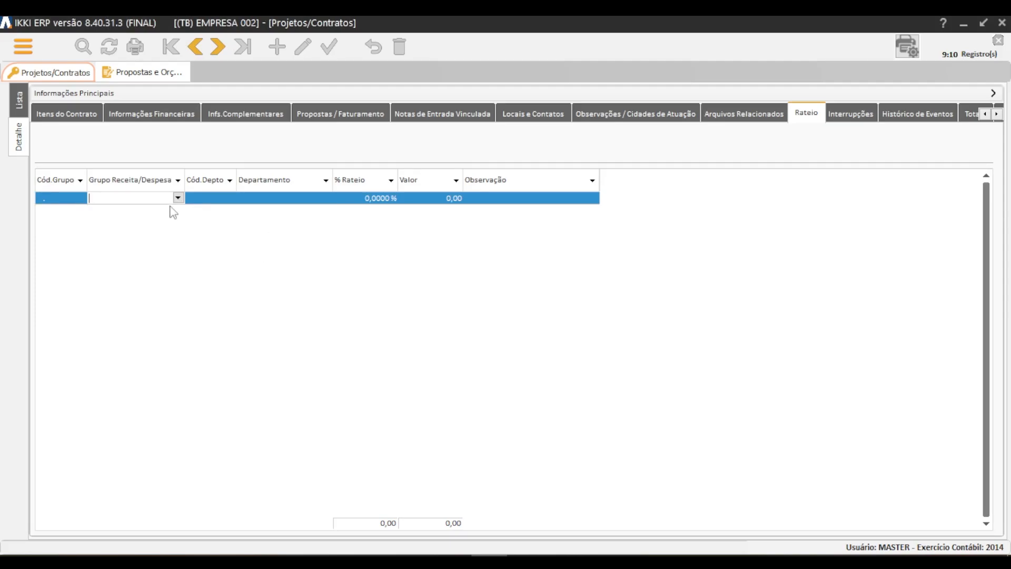
Fill the first Rateio row with group RECEITAS OPERACIONAIS, department 01. COMERCIAL and a 50% share.
{"action": "left_click", "coordinate": [178, 198]}
{"action": "type", "text": "RECEITAS OPERACIONAIS"}
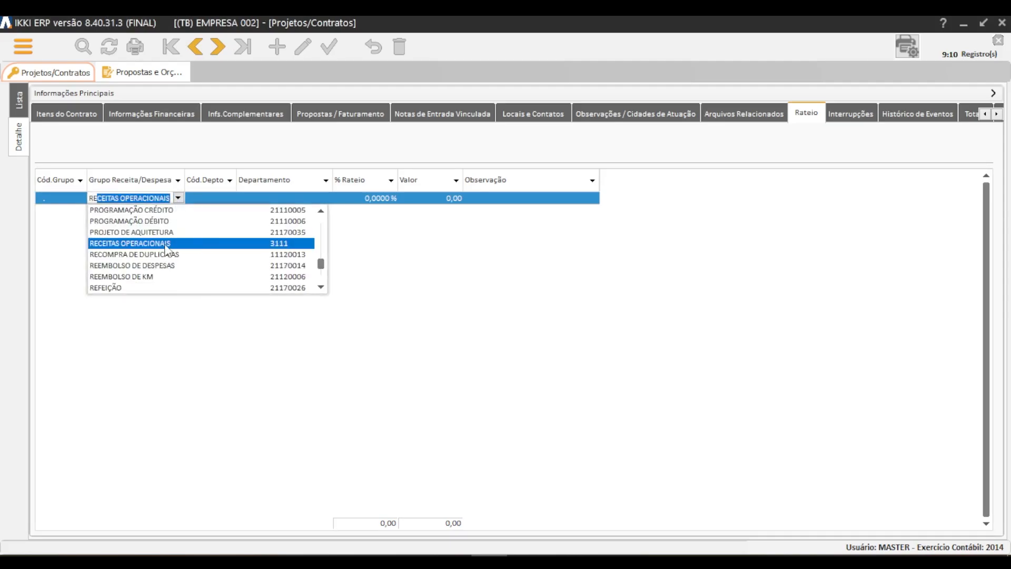
{"action": "left_click", "coordinate": [167, 246]}
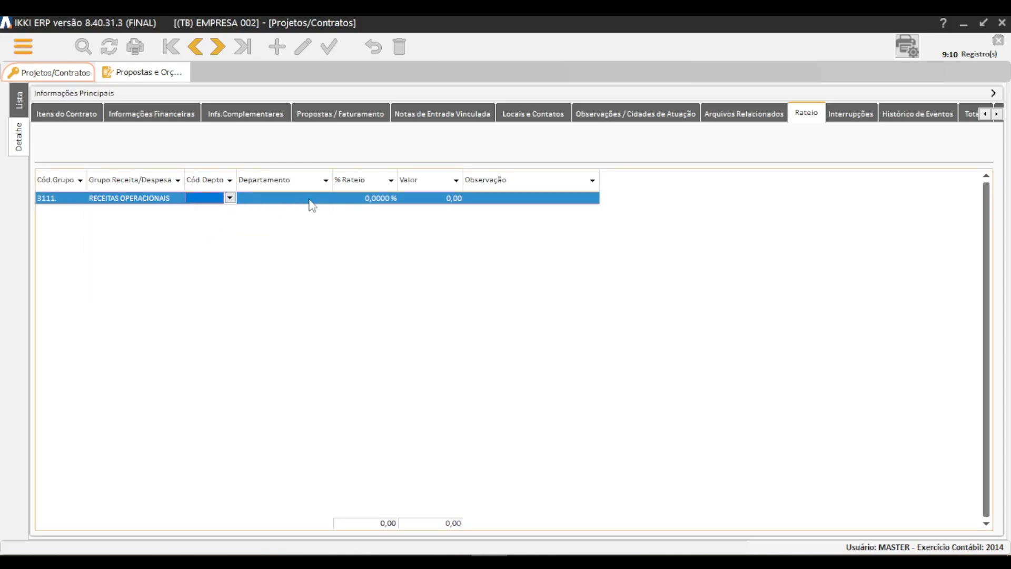
{"action": "left_click", "coordinate": [311, 199]}
{"action": "left_click", "coordinate": [326, 199]}
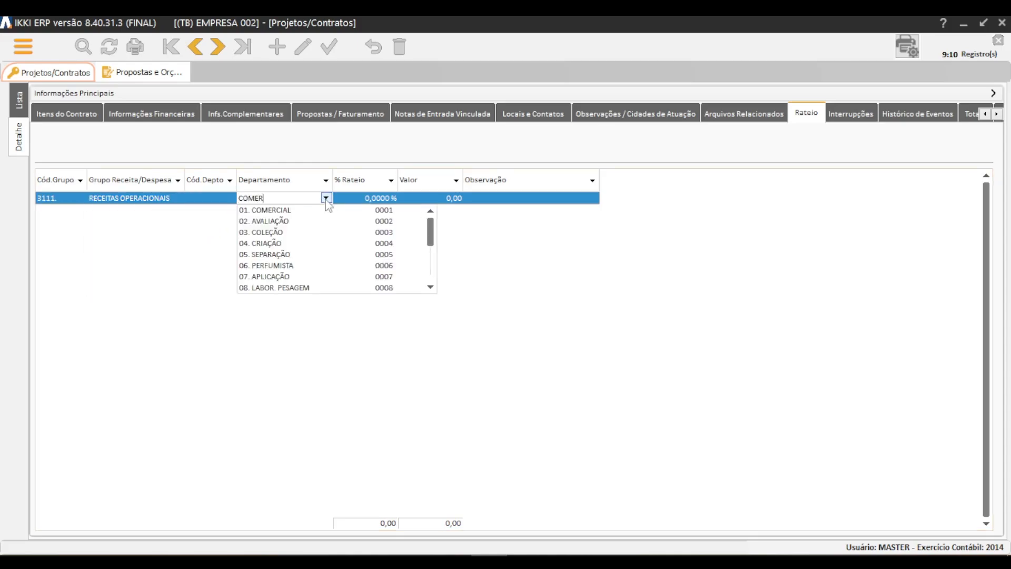
{"action": "left_click", "coordinate": [389, 199]}
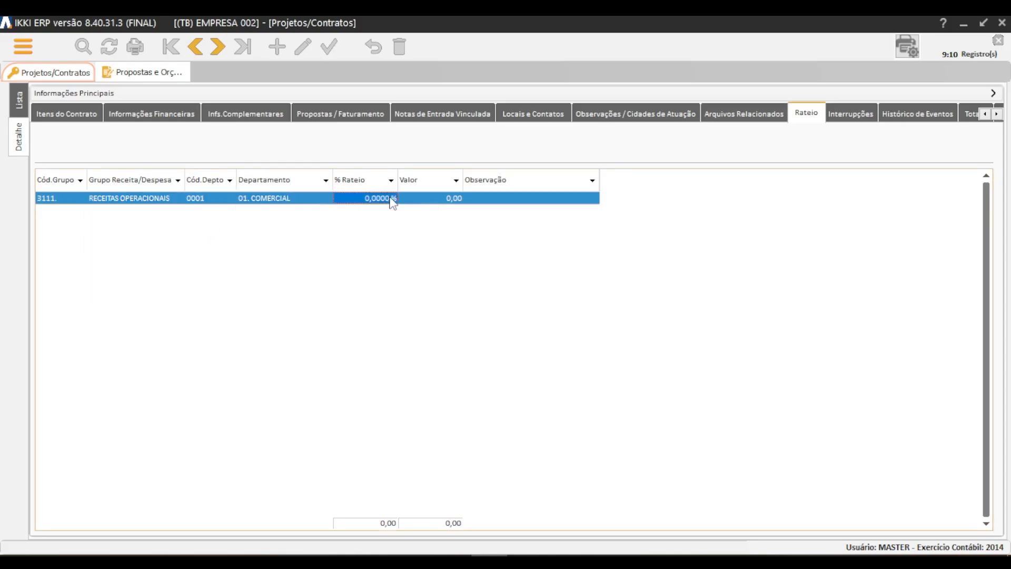
{"action": "type", "text": "50"}
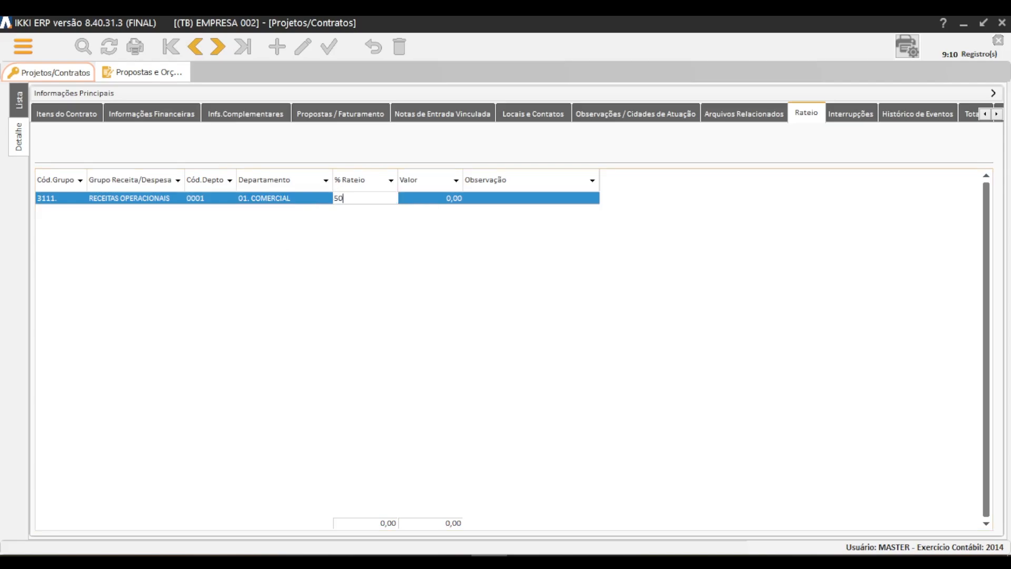
{"action": "key", "text": "Tab"}
Add a second Rateio row with group code 3111, RECEITAS OPERACIONAIS.
{"action": "key", "text": "Down"}
{"action": "key", "text": "Left"}
{"action": "key", "text": "Left"}
{"action": "key", "text": "Left"}
{"action": "key", "text": "Left"}
{"action": "key", "text": "Left"}
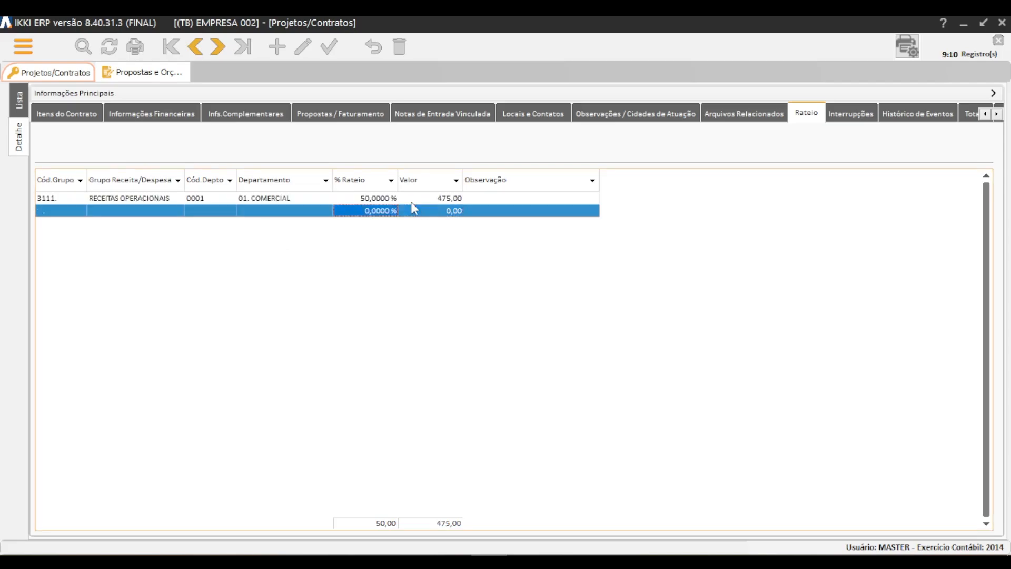
{"action": "type", "text": "3111"}
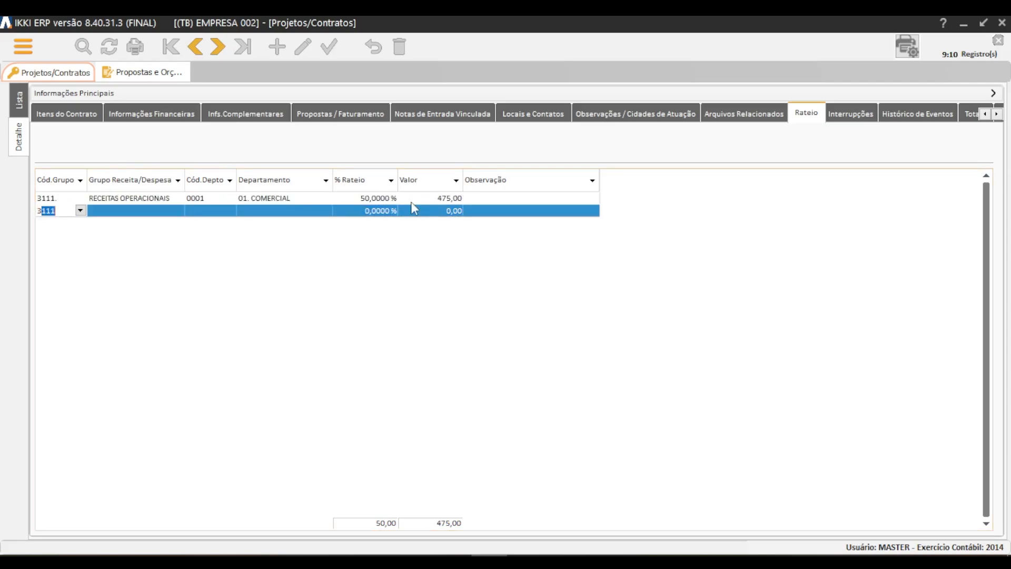
{"action": "key", "text": "Tab"}
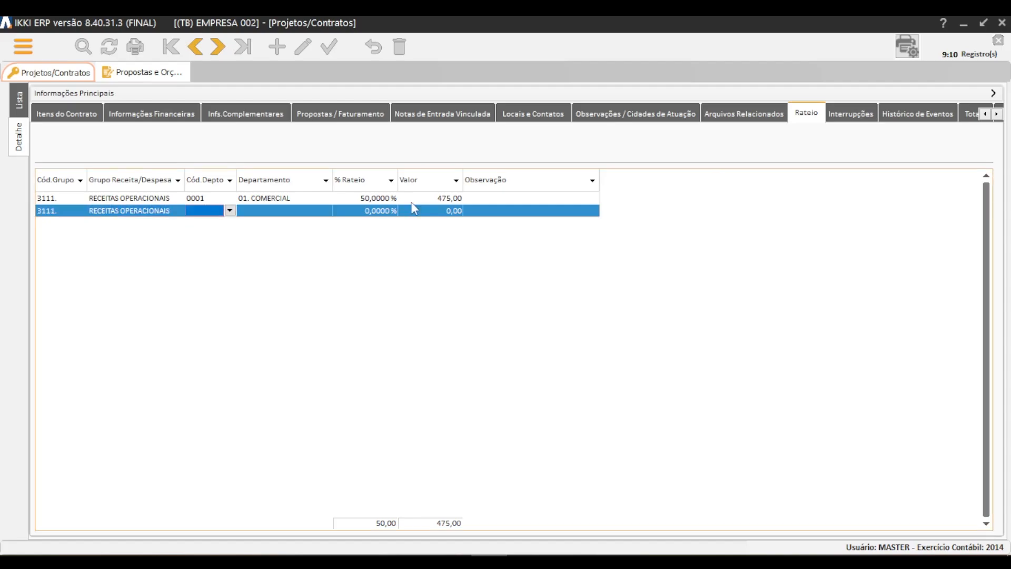
Assign department 07. APLICAÇÃO and a 50% share to the second Rateio row and save the row.
{"action": "left_click", "coordinate": [325, 211]}
{"action": "left_click", "coordinate": [326, 211]}
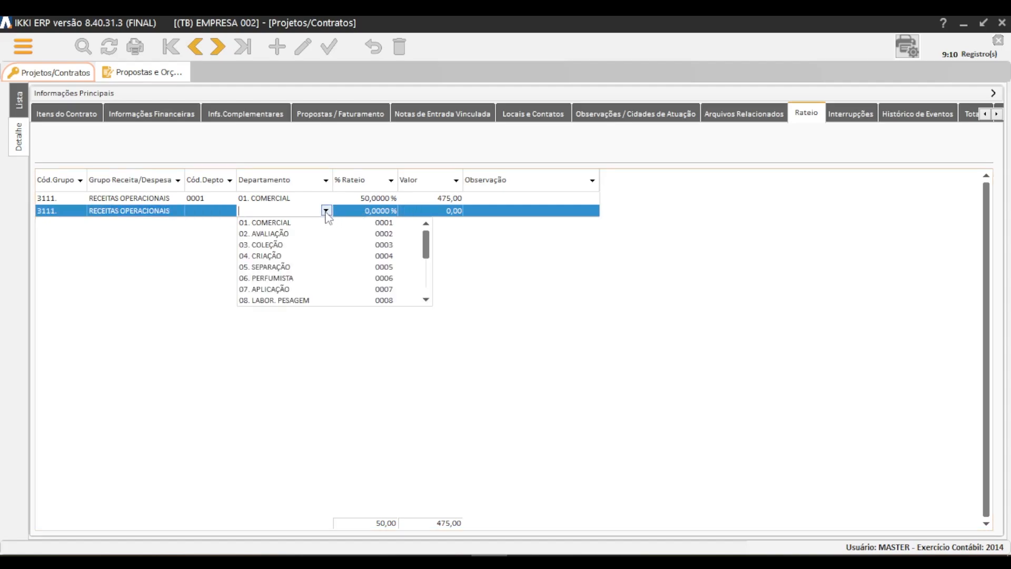
{"action": "type", "text": "ADM"}
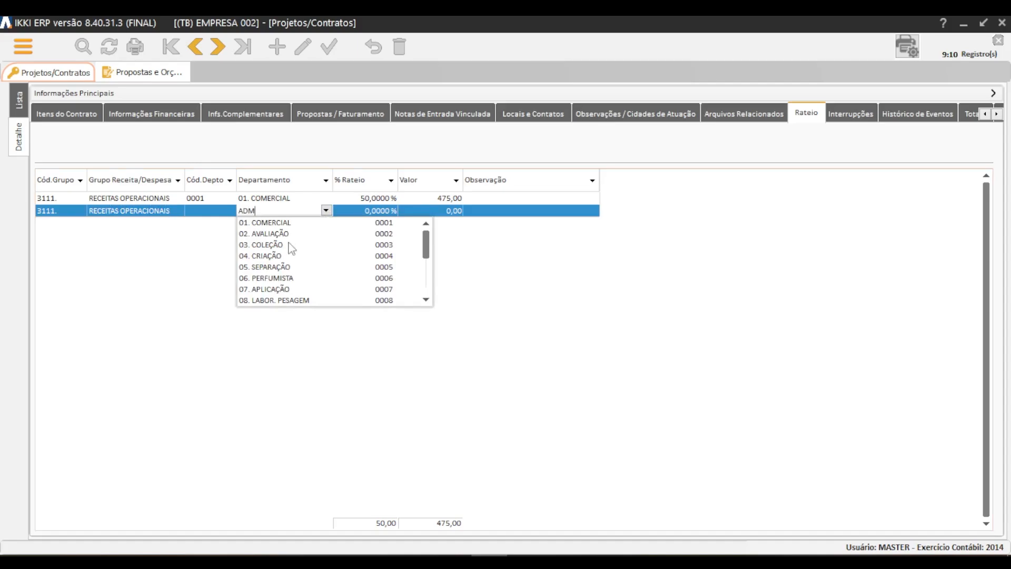
{"action": "left_click", "coordinate": [425, 301]}
{"action": "left_click", "coordinate": [425, 300]}
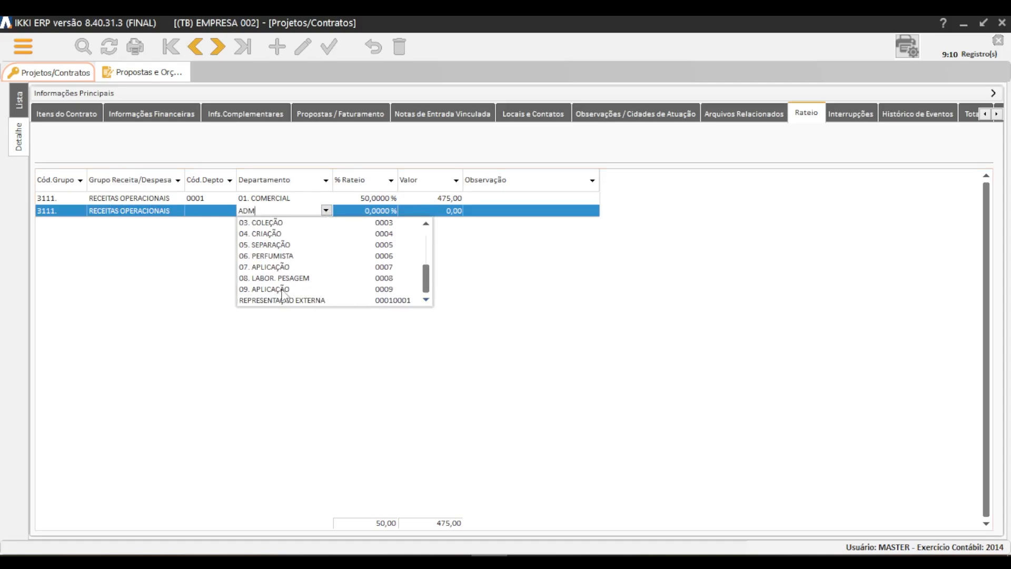
{"action": "left_click", "coordinate": [282, 268]}
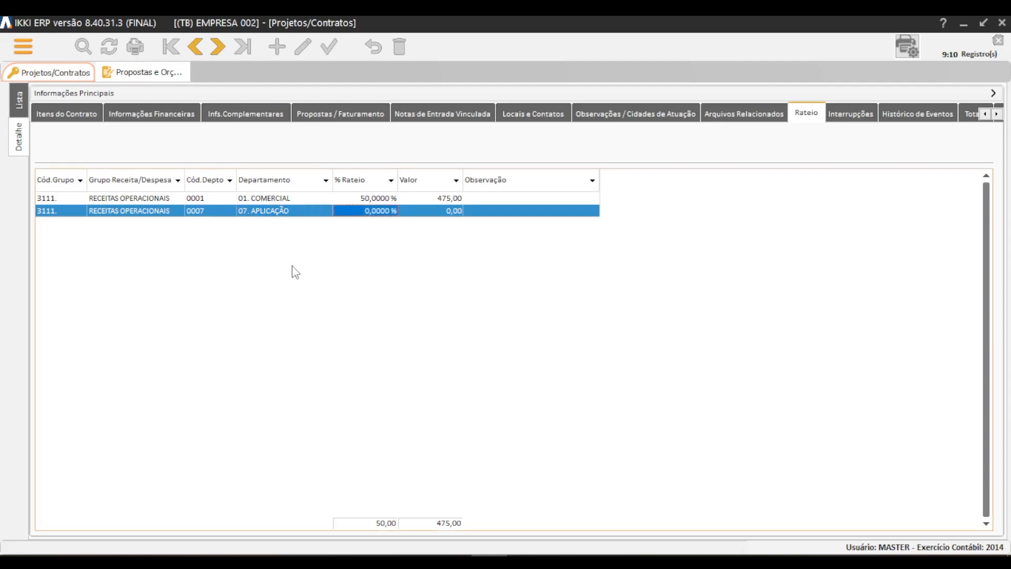
{"action": "type", "text": "50"}
{"action": "key", "text": "Tab"}
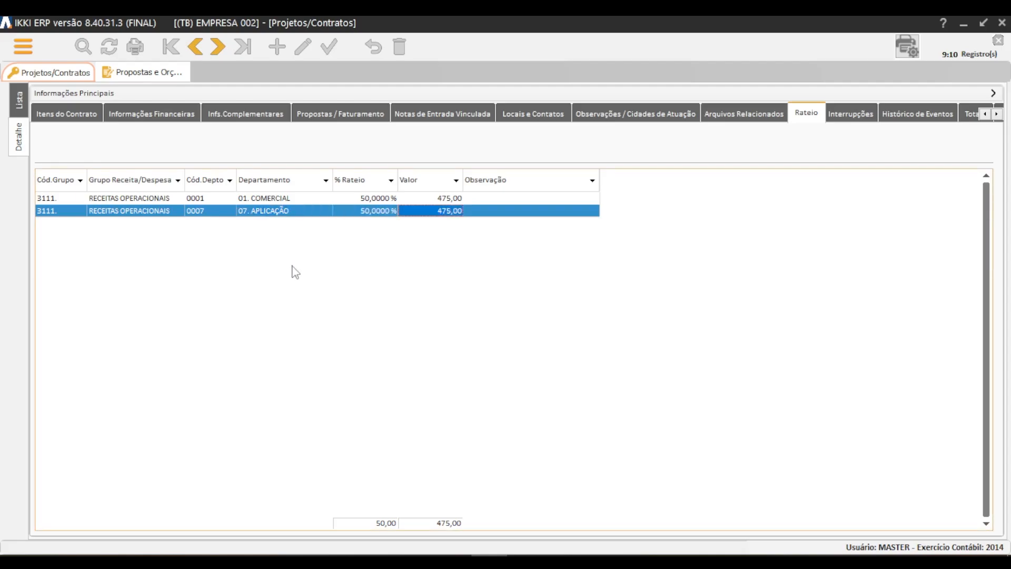
{"action": "key", "text": "Down"}
{"action": "key", "text": "Up"}
{"action": "key", "text": "Up"}
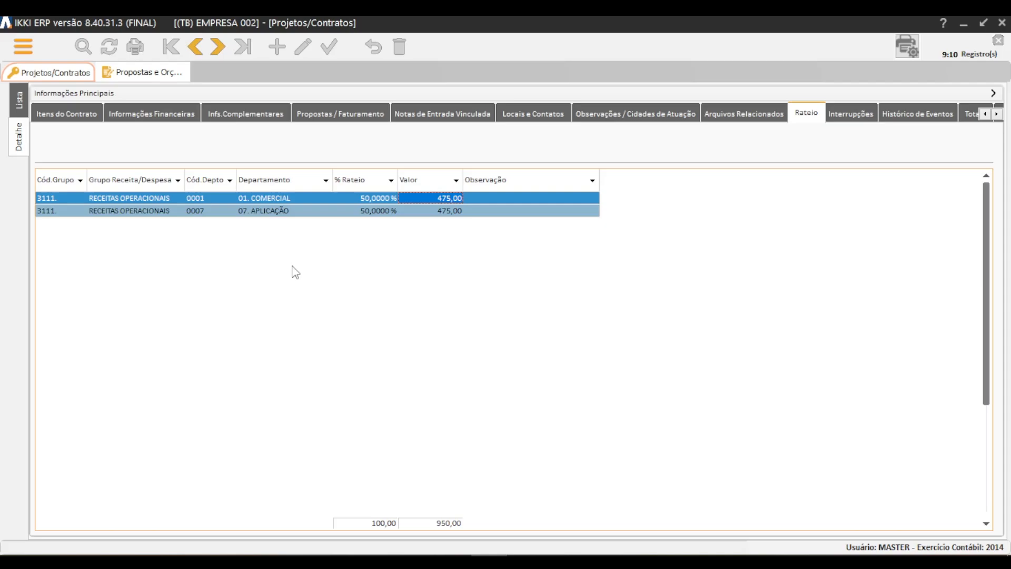
Examine the contract's rent billing interruptions, then expand the main information and review the available contract status options.
{"action": "left_click", "coordinate": [864, 115]}
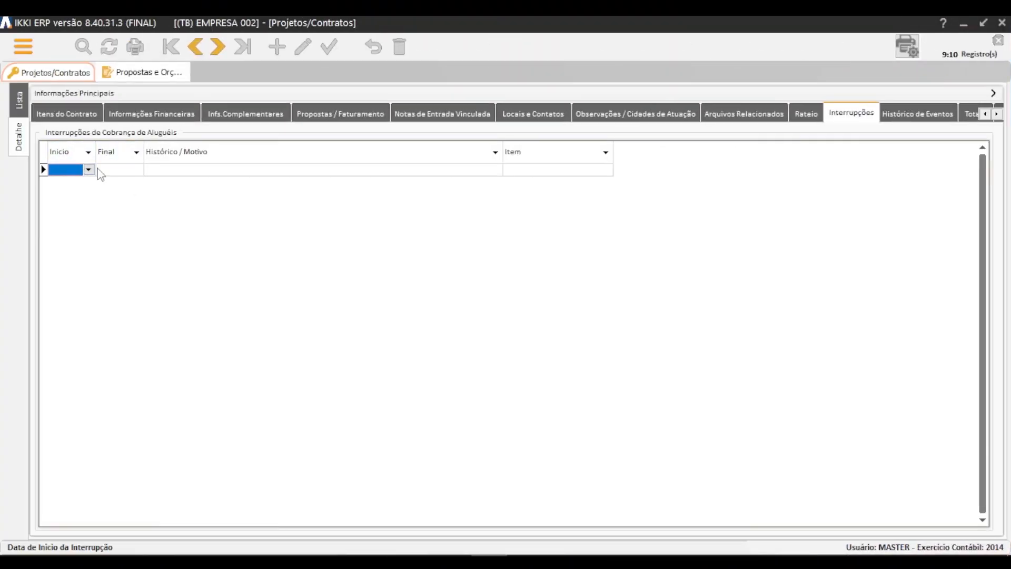
{"action": "left_click", "coordinate": [78, 96]}
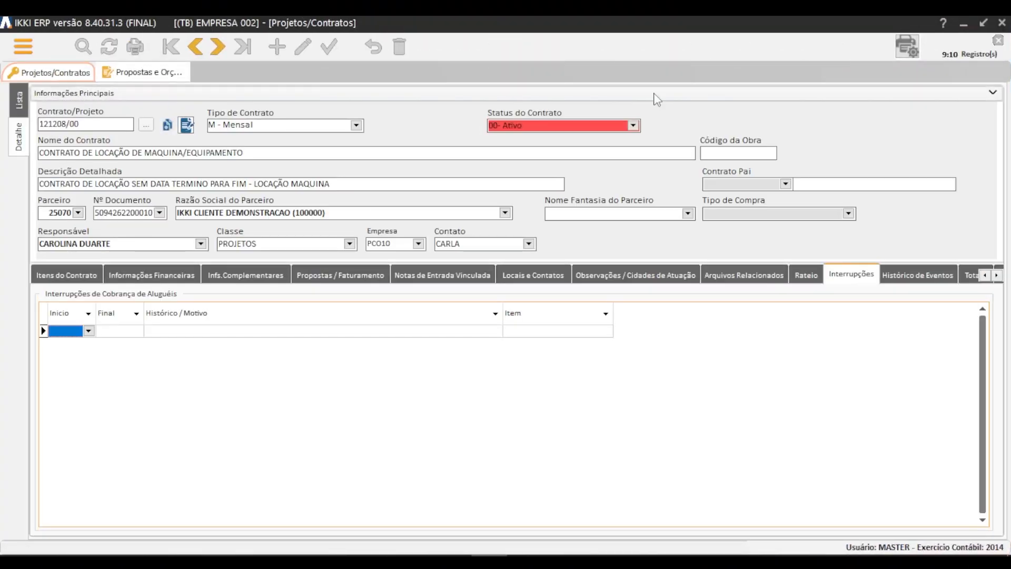
{"action": "left_click", "coordinate": [634, 125]}
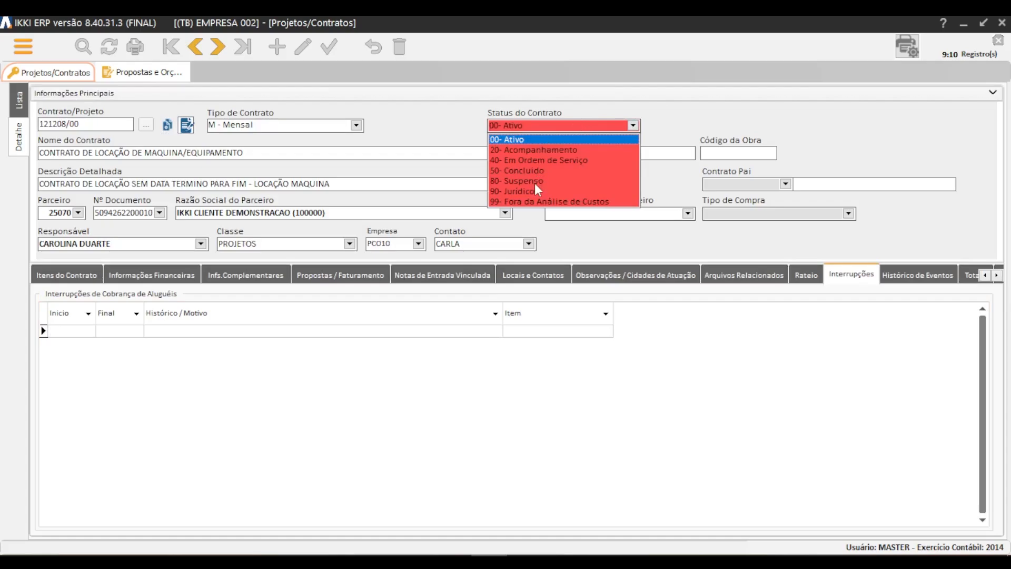
{"action": "left_click", "coordinate": [165, 74]}
{"action": "left_click", "coordinate": [89, 76]}
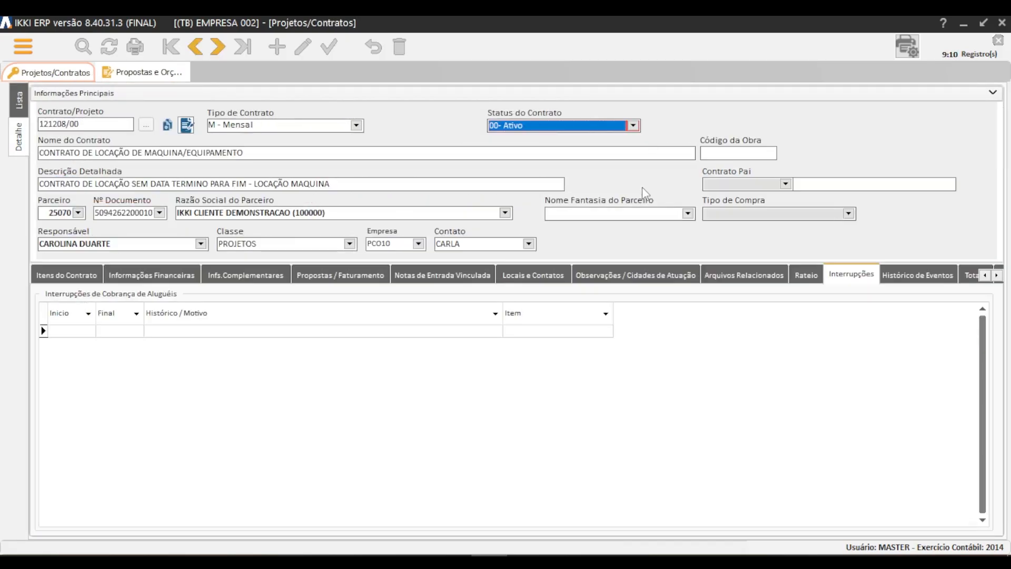
Examine the contract's event history, totals by category, schedule, Gantt and Kanban views, returning to the schedule.
{"action": "left_click", "coordinate": [918, 275]}
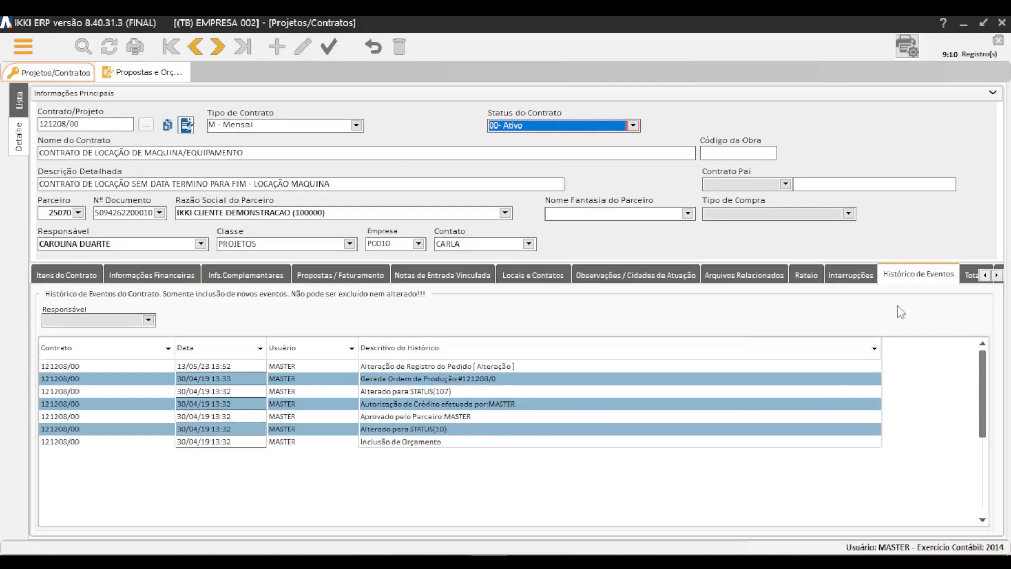
{"action": "left_click", "coordinate": [972, 276]}
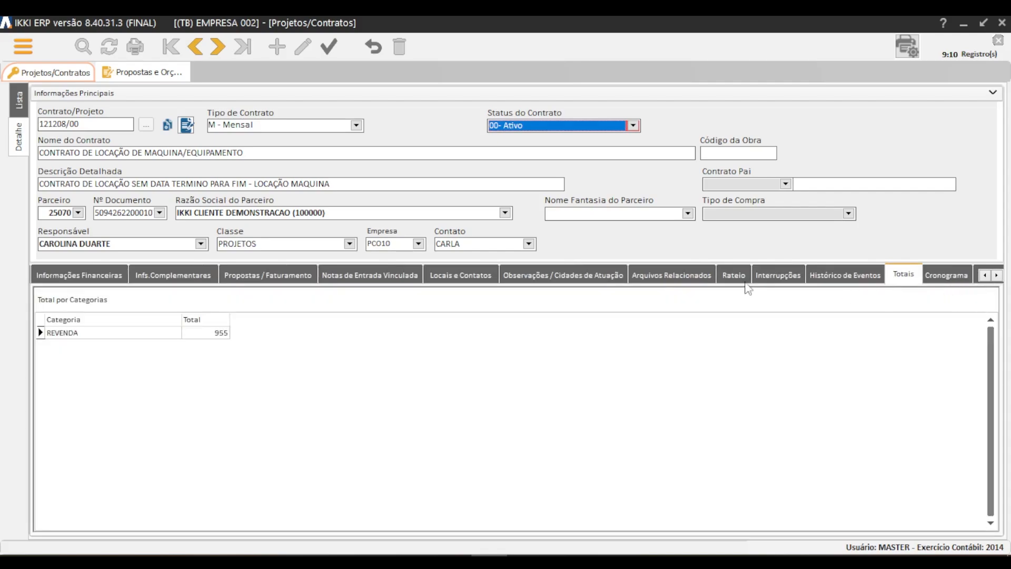
{"action": "left_click", "coordinate": [960, 278]}
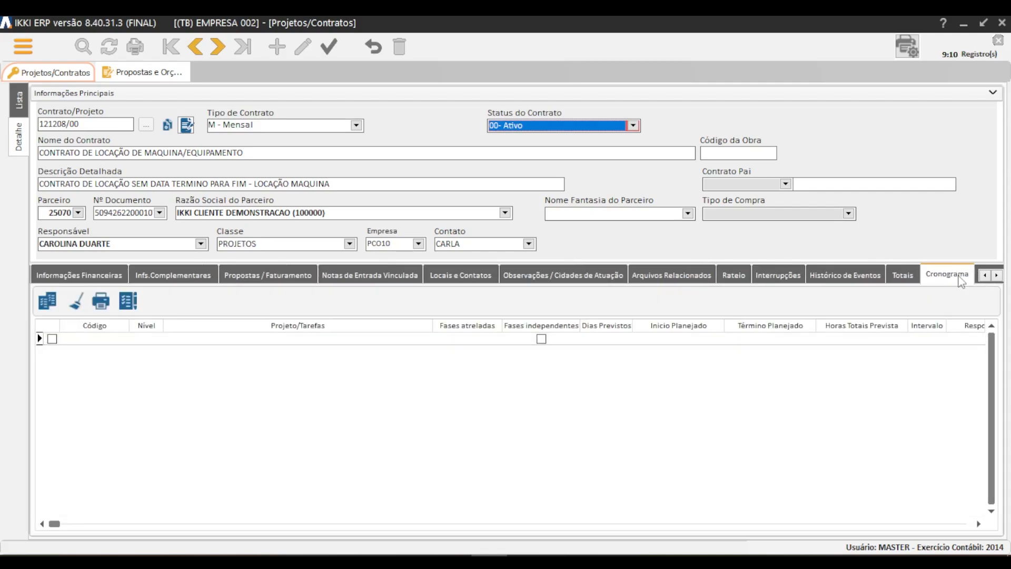
{"action": "left_click", "coordinate": [996, 275]}
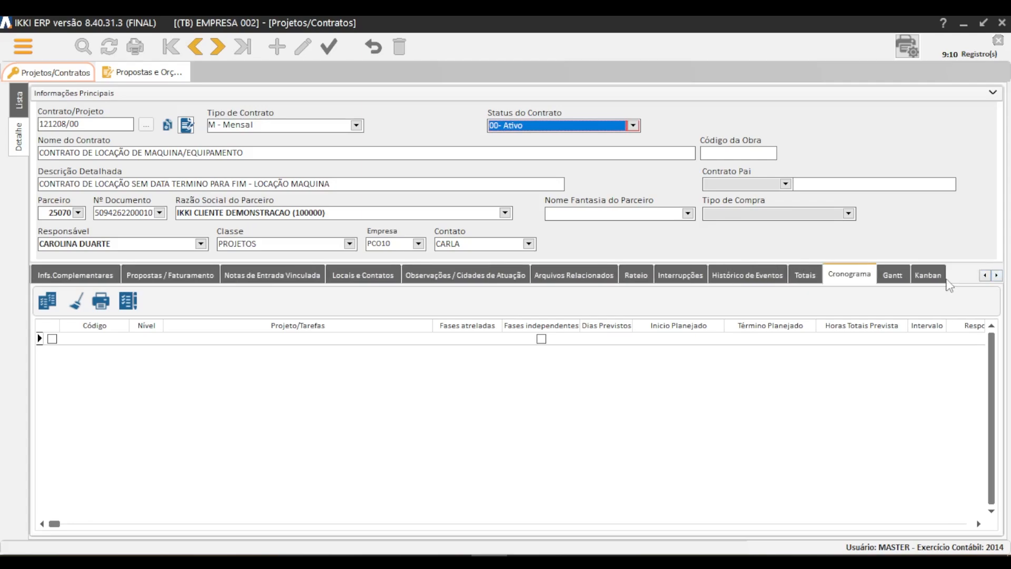
{"action": "left_click", "coordinate": [899, 278]}
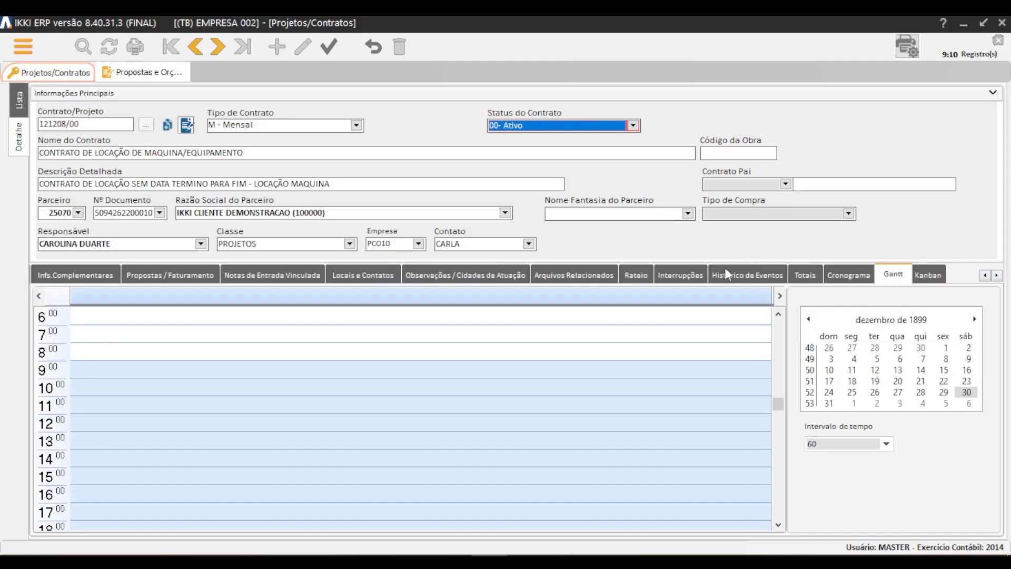
{"action": "left_click", "coordinate": [929, 275]}
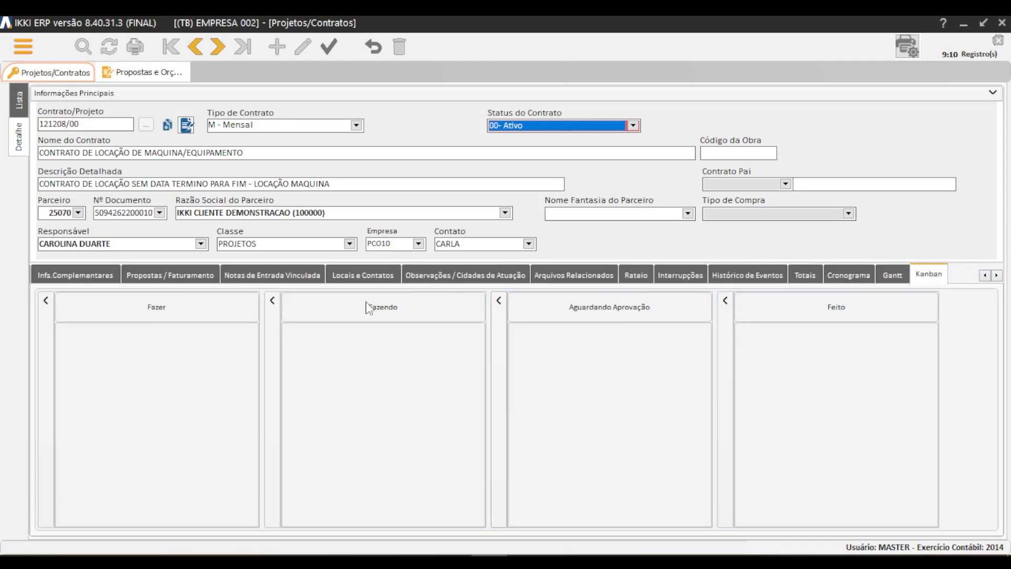
{"action": "left_click", "coordinate": [901, 278]}
{"action": "left_click", "coordinate": [930, 276]}
{"action": "left_click", "coordinate": [859, 278]}
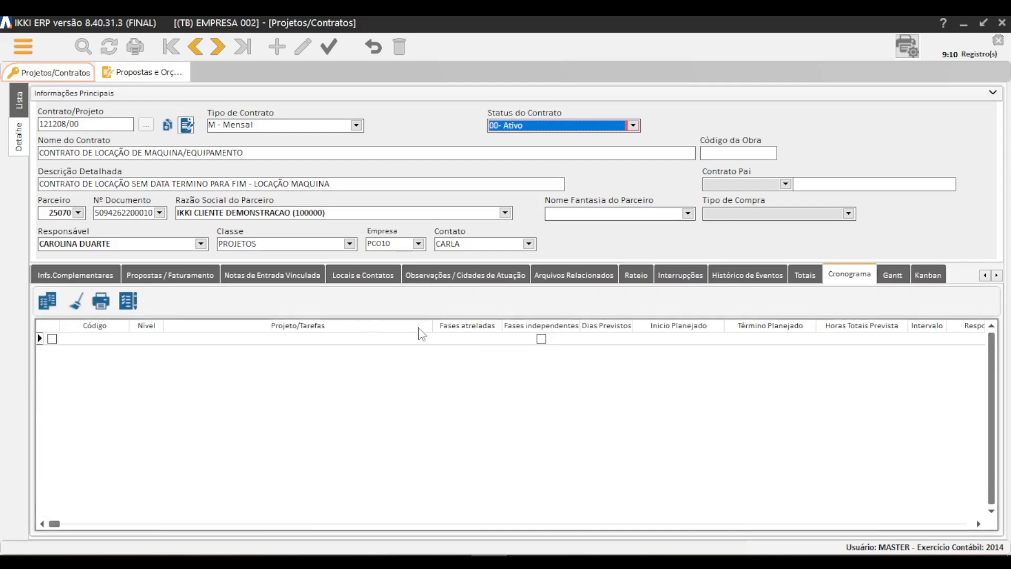